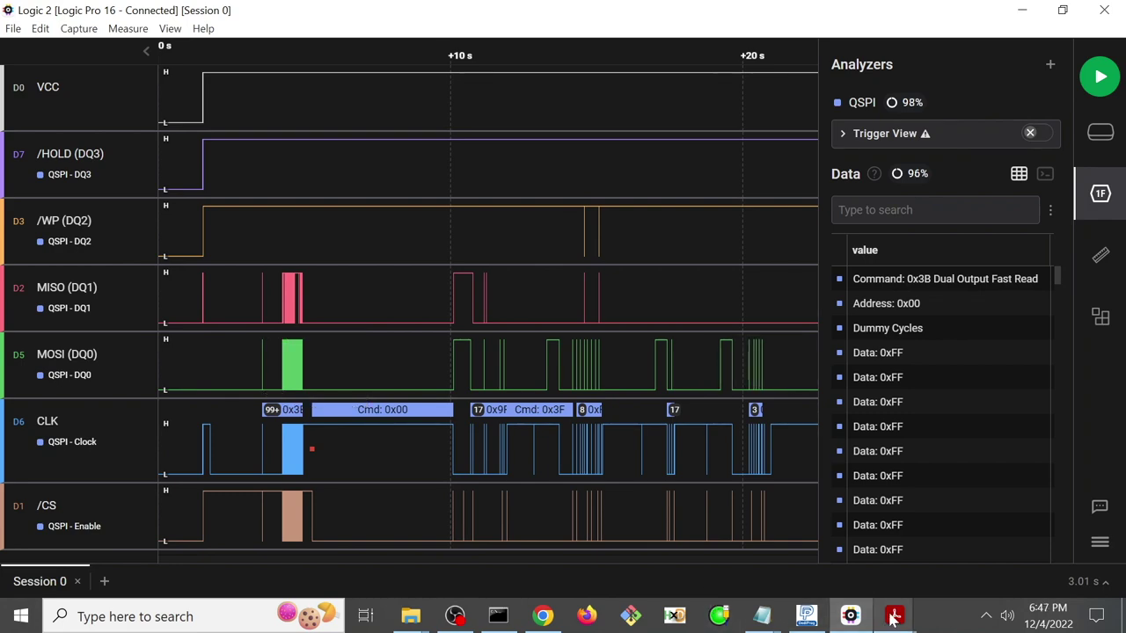
Show page 6 of the W25Q128FV datasheet and highlight the 2.7 to 3.6V supply in Features
{"action": "mouse_move", "coordinate": [894, 615]}
{"action": "left_click", "coordinate": [1000, 525]}
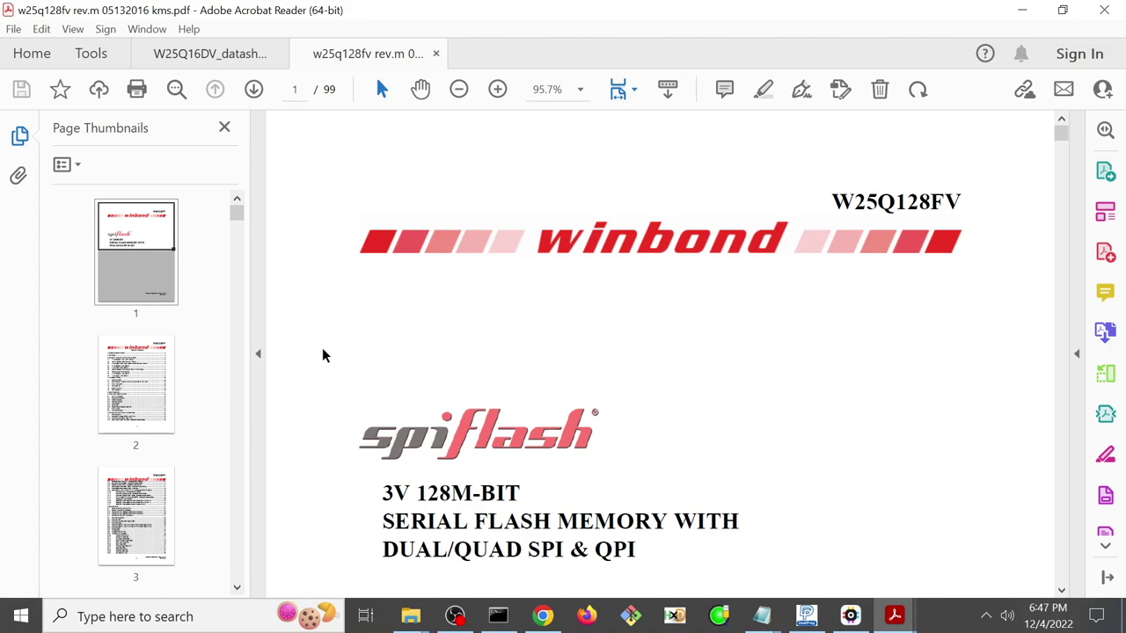
{"action": "scroll", "coordinate": [176, 374], "scroll_direction": "down", "scroll_amount": 3}
{"action": "scroll", "coordinate": [167, 387], "scroll_direction": "down", "scroll_amount": 3}
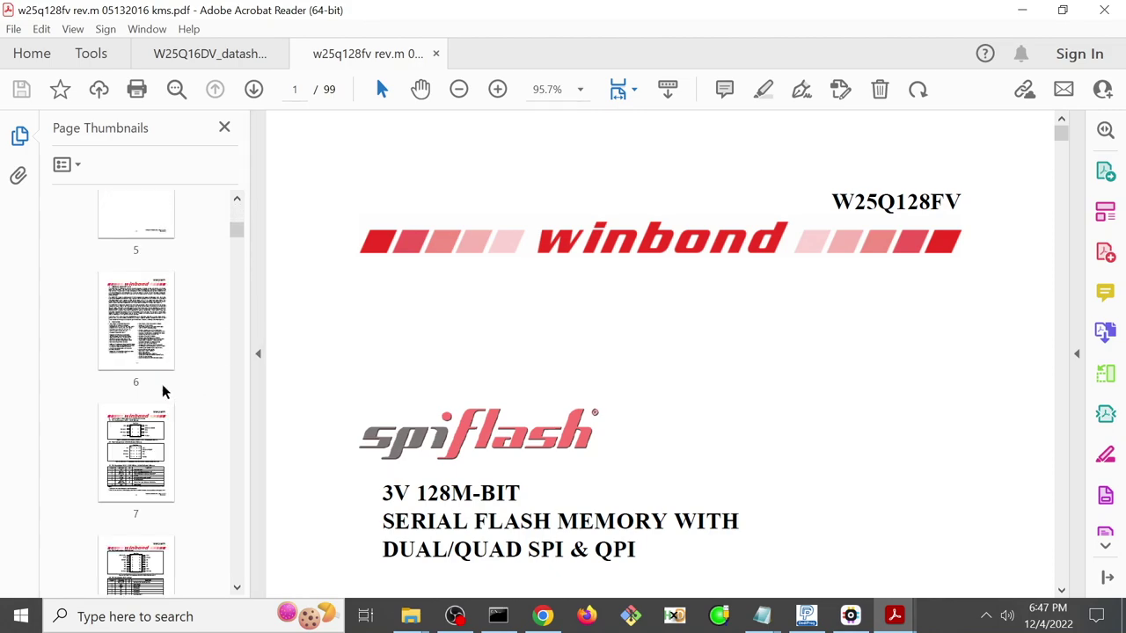
{"action": "left_click", "coordinate": [148, 339]}
{"action": "scroll", "coordinate": [394, 459], "scroll_direction": "down", "scroll_amount": 5}
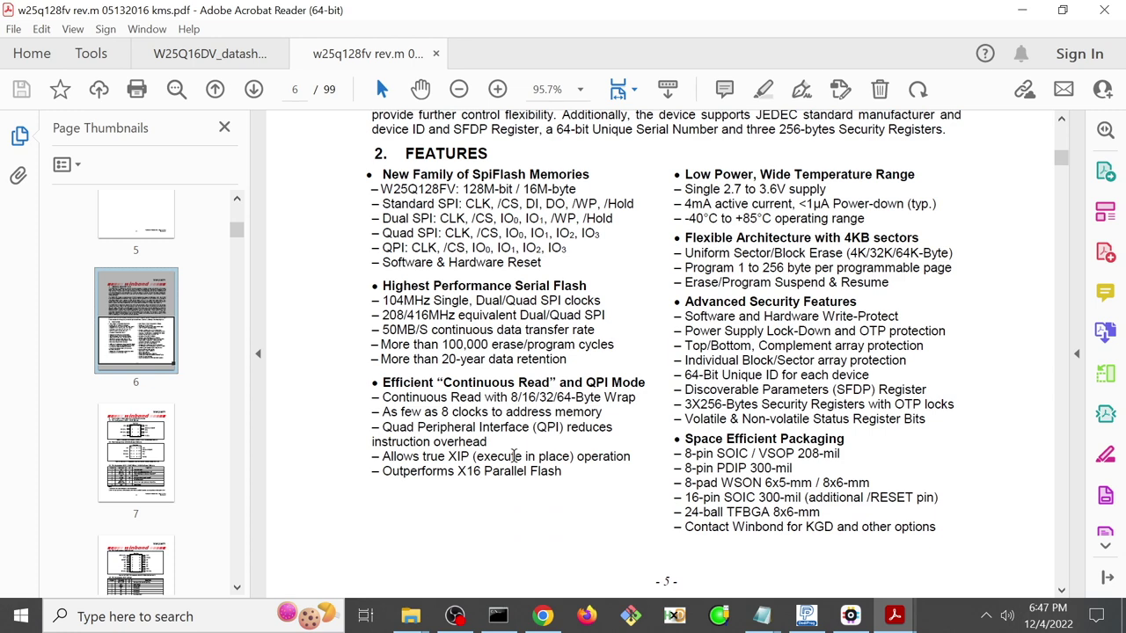
{"action": "left_click_drag", "start_coordinate": [785, 189], "coordinate": [723, 190]}
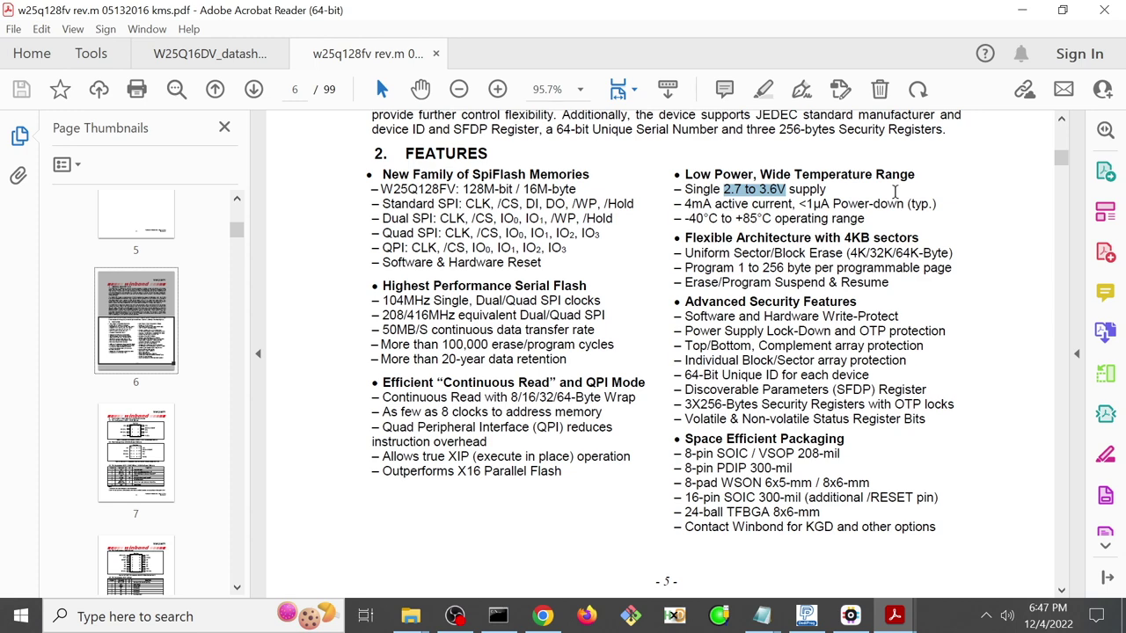
{"action": "left_click_drag", "start_coordinate": [744, 190], "coordinate": [724, 190]}
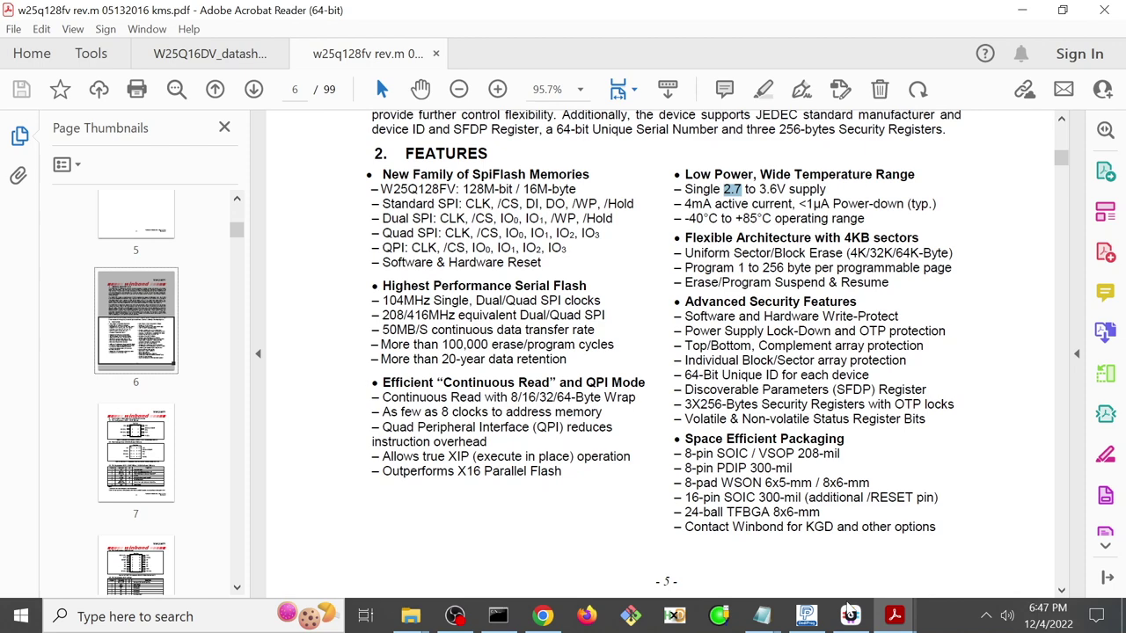
Set DediProg's Vcc to manual 2.7V in Advanced Settings and apply it
{"action": "mouse_move", "coordinate": [850, 607]}
{"action": "left_click", "coordinate": [849, 536]}
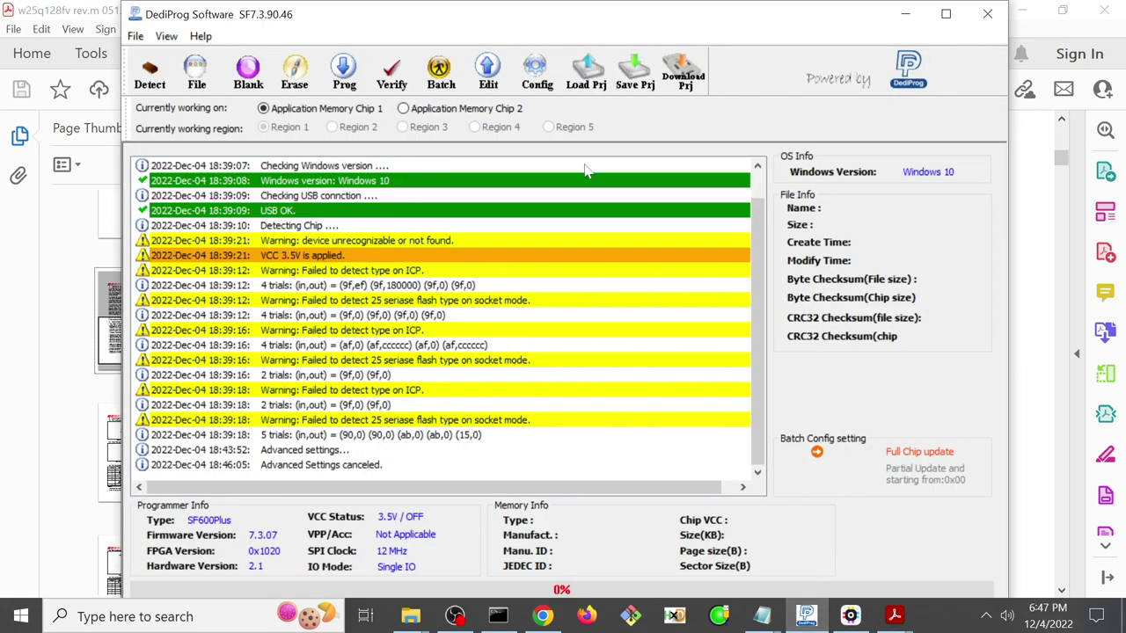
{"action": "left_click", "coordinate": [541, 79]}
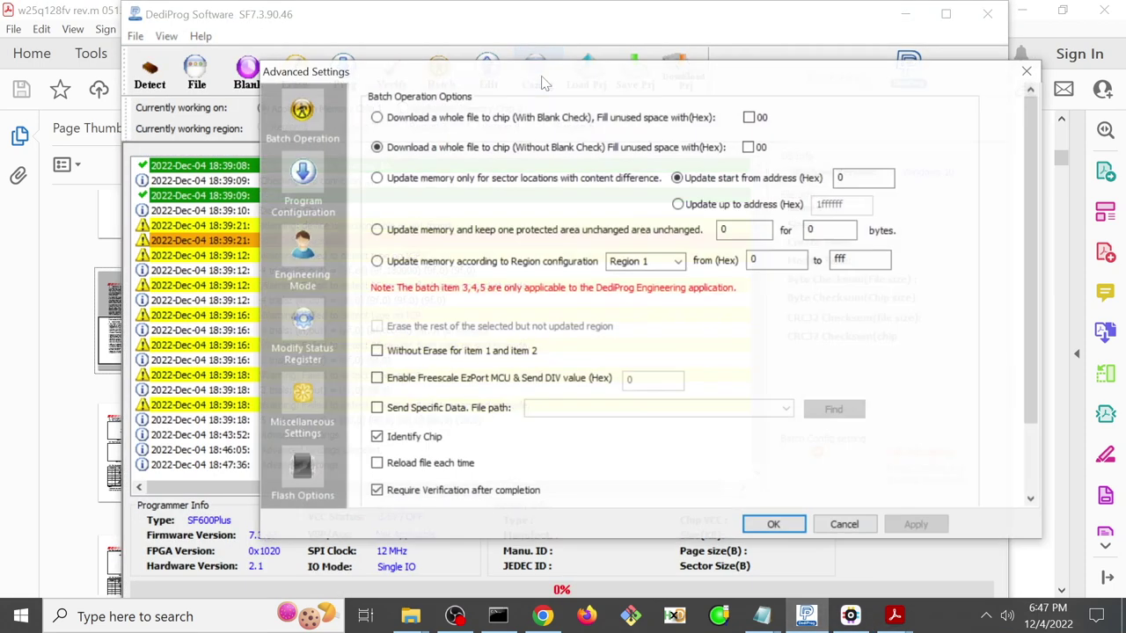
{"action": "left_click", "coordinate": [302, 318]}
{"action": "left_click", "coordinate": [302, 250]}
{"action": "left_click", "coordinate": [301, 395]}
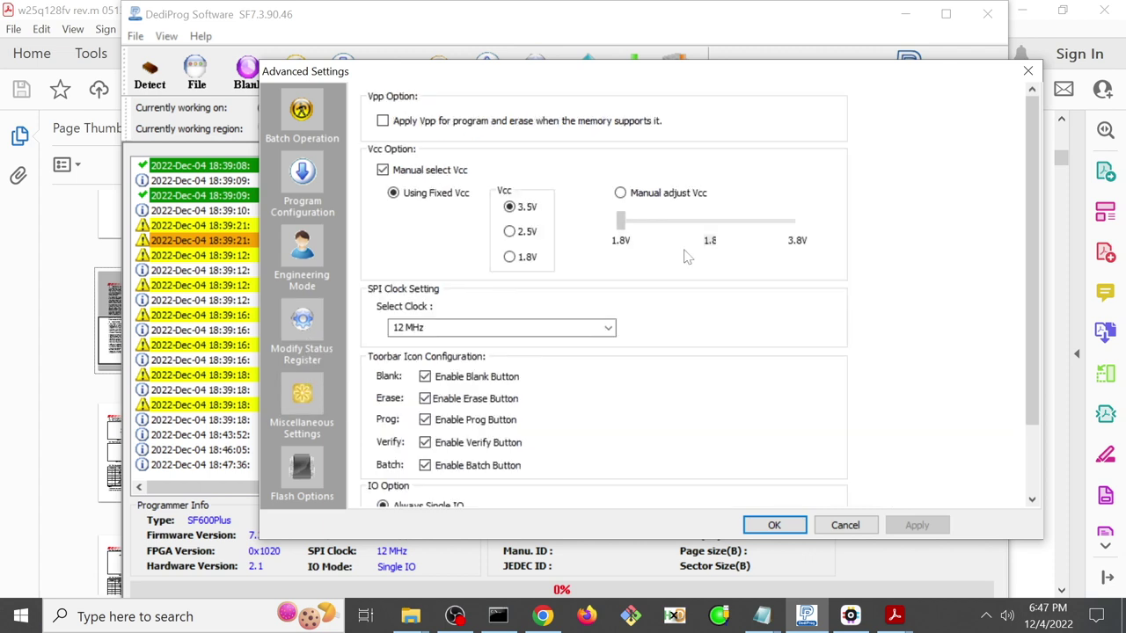
{"action": "left_click", "coordinate": [620, 192]}
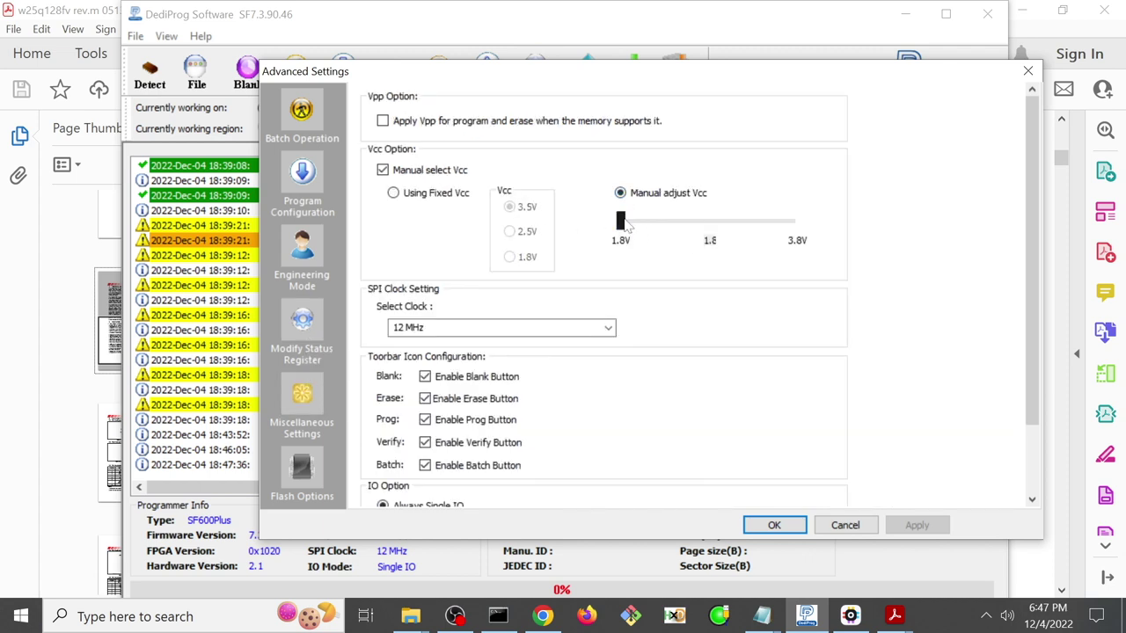
{"action": "left_click_drag", "start_coordinate": [621, 222], "coordinate": [697, 230]}
{"action": "left_click", "coordinate": [773, 525]}
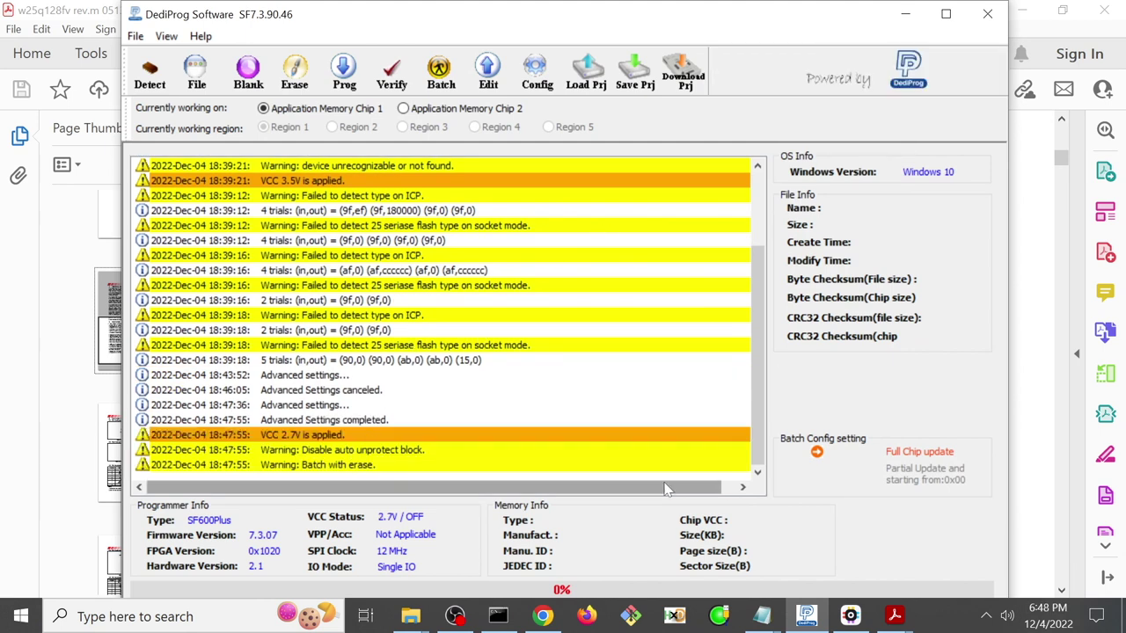
Record a Logic 2 capture while DediProg runs chip detection, then stop it
{"action": "left_click", "coordinate": [864, 619]}
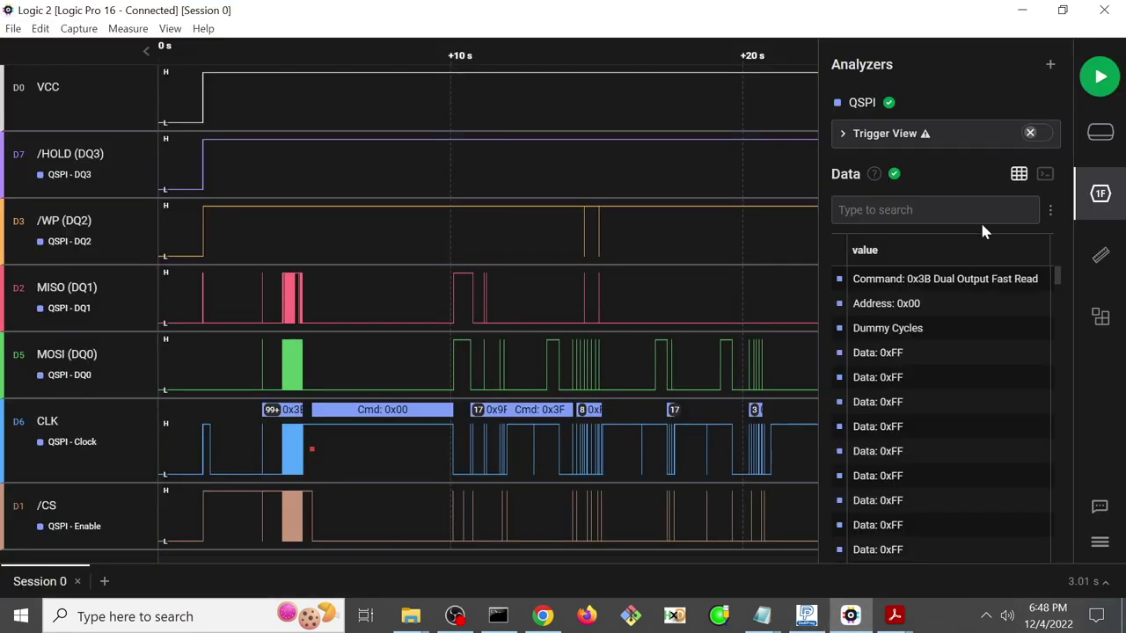
{"action": "left_click", "coordinate": [1102, 79]}
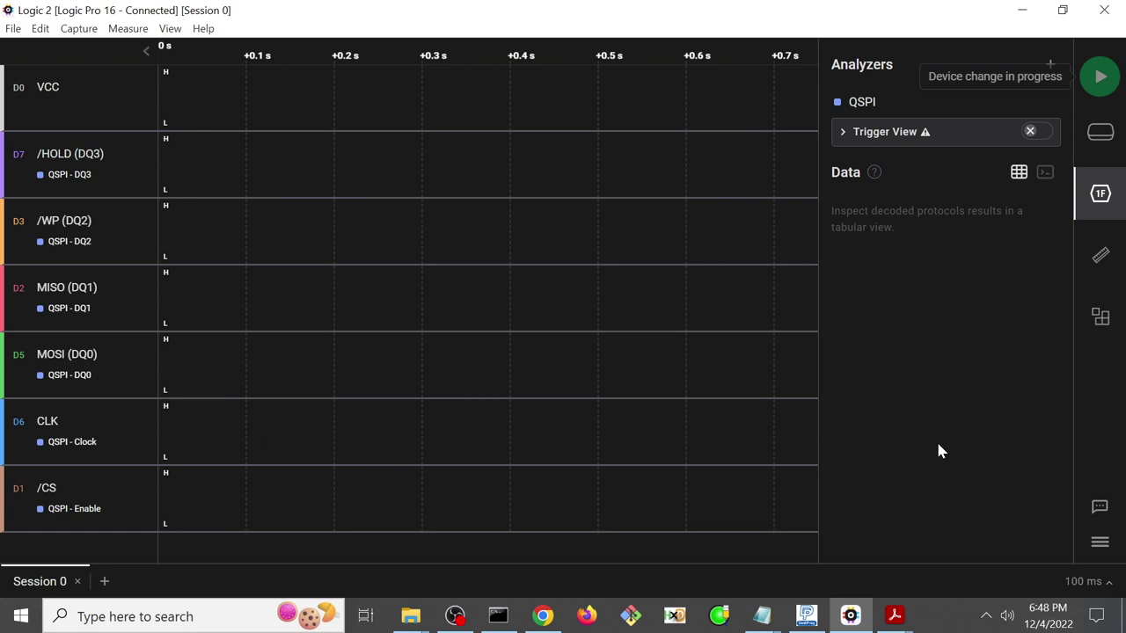
{"action": "left_click", "coordinate": [806, 616]}
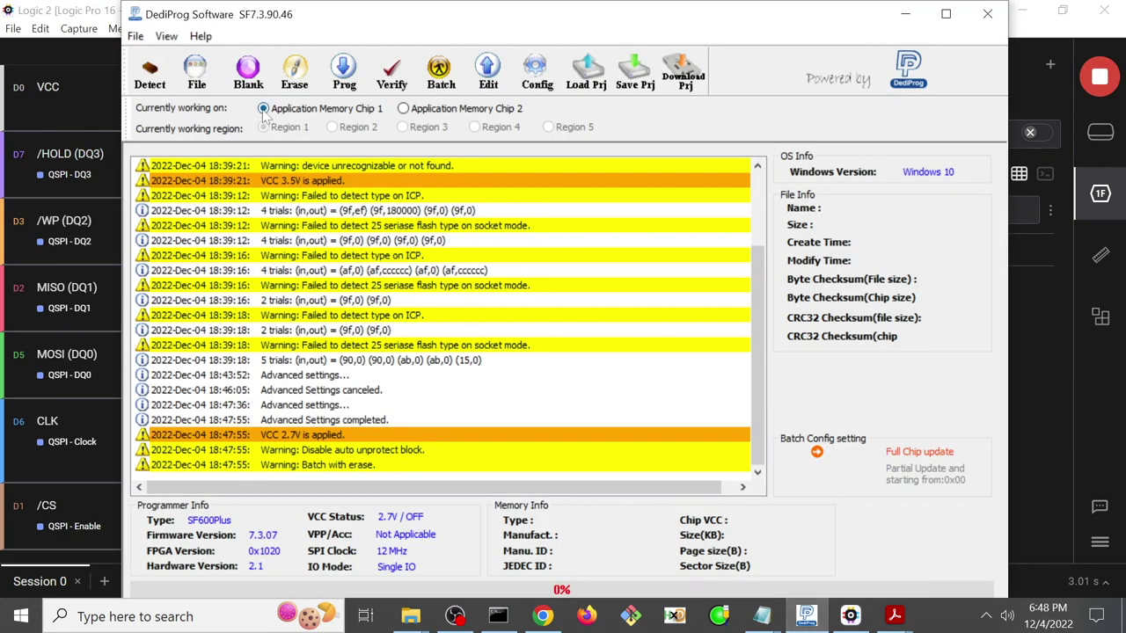
{"action": "left_click", "coordinate": [165, 76]}
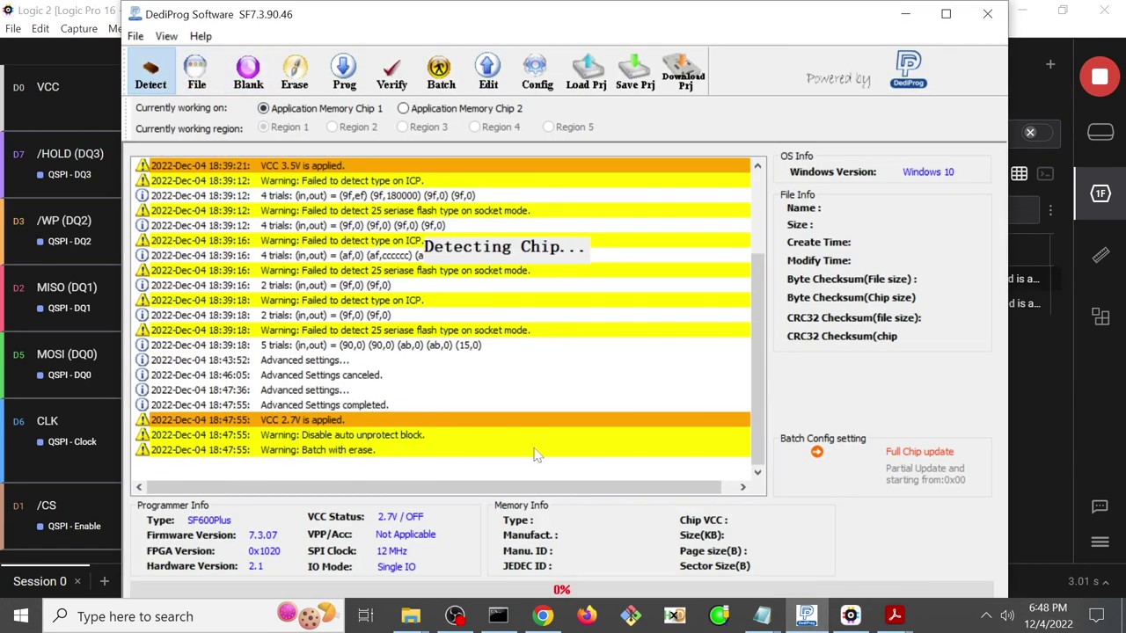
{"action": "left_click", "coordinate": [1035, 385]}
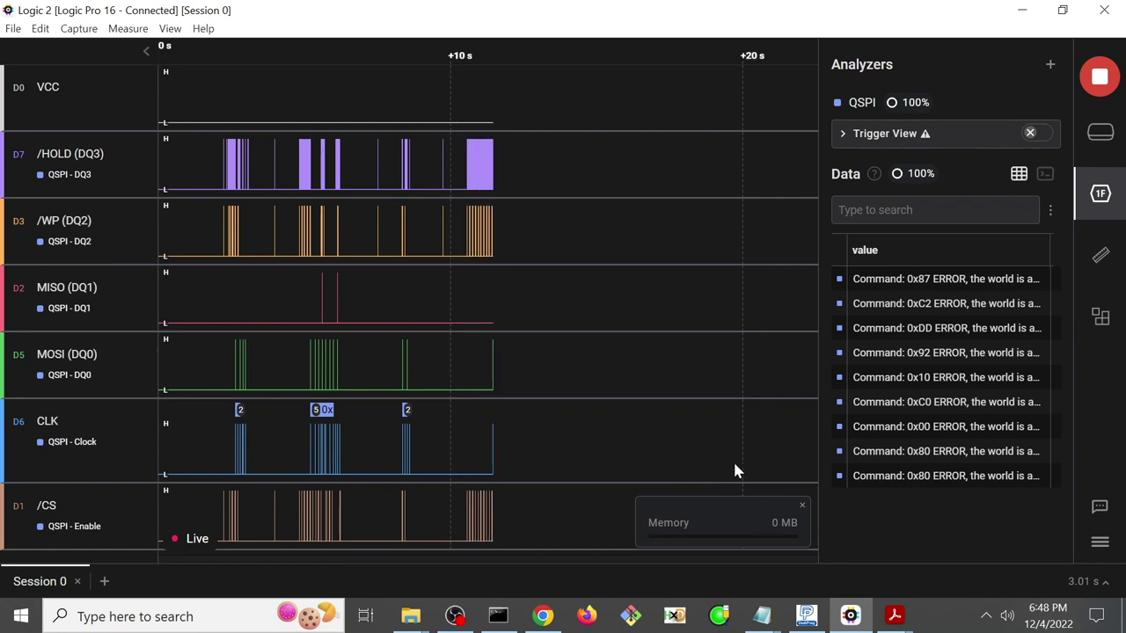
{"action": "left_click", "coordinate": [1099, 77]}
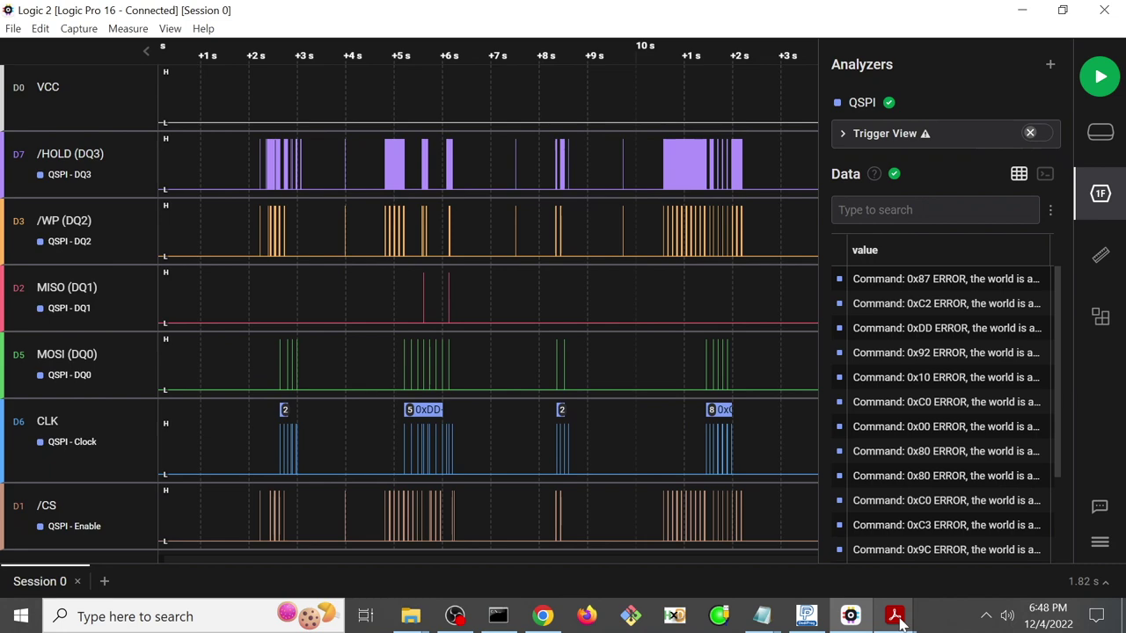
Dismiss DediProg's manual memory type selection and move its window to the left
{"action": "left_click", "coordinate": [805, 616]}
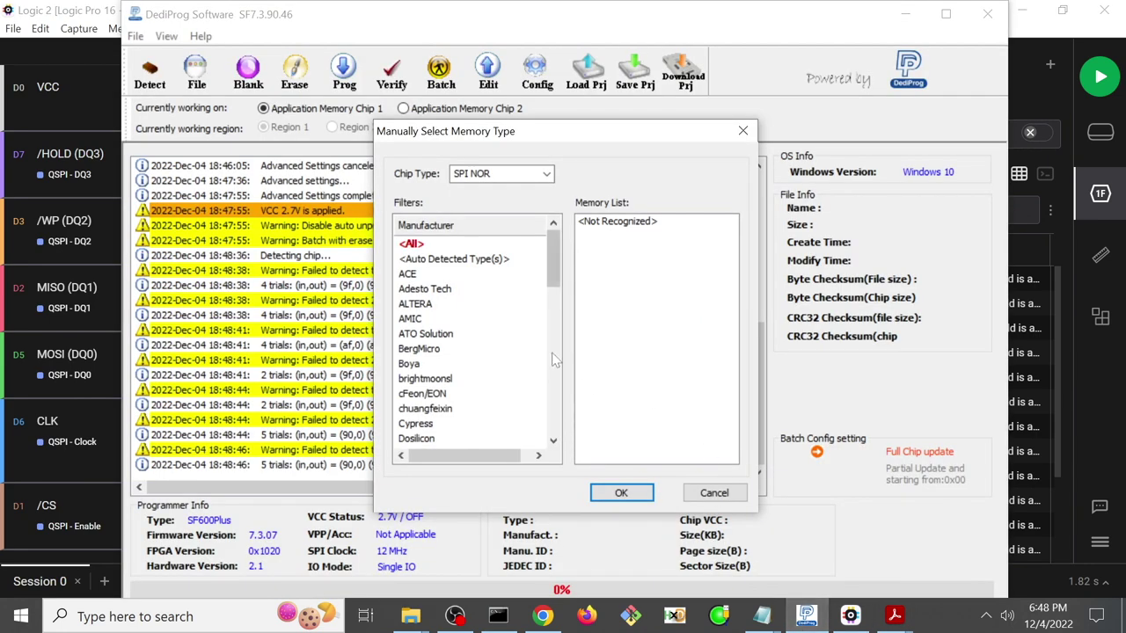
{"action": "left_click", "coordinate": [691, 497]}
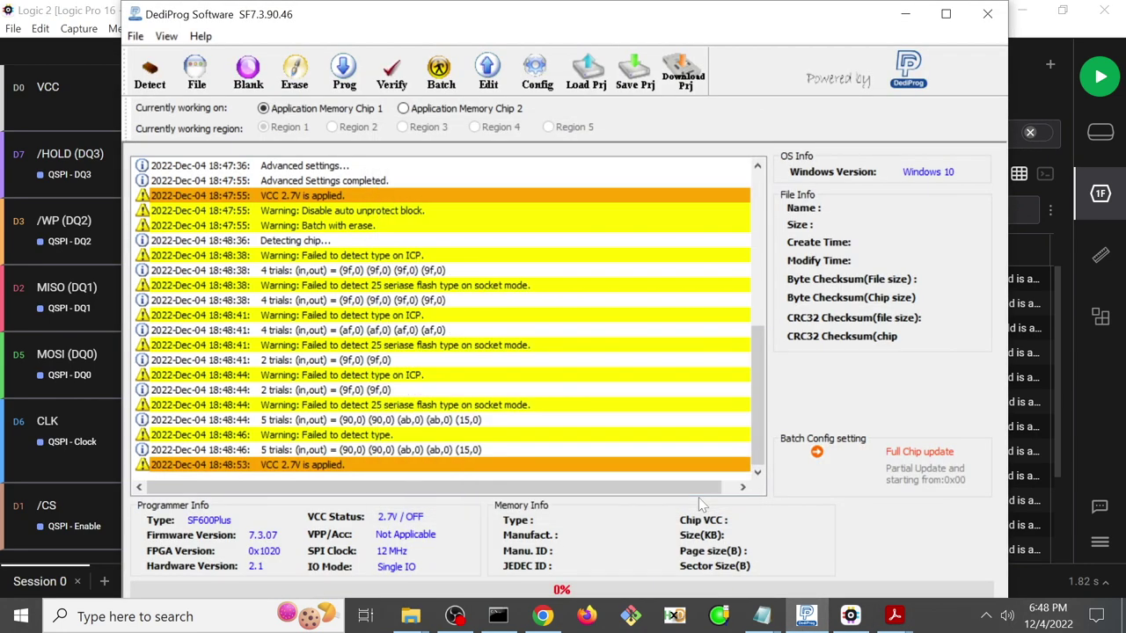
{"action": "left_click_drag", "start_coordinate": [827, 16], "coordinate": [770, 16]}
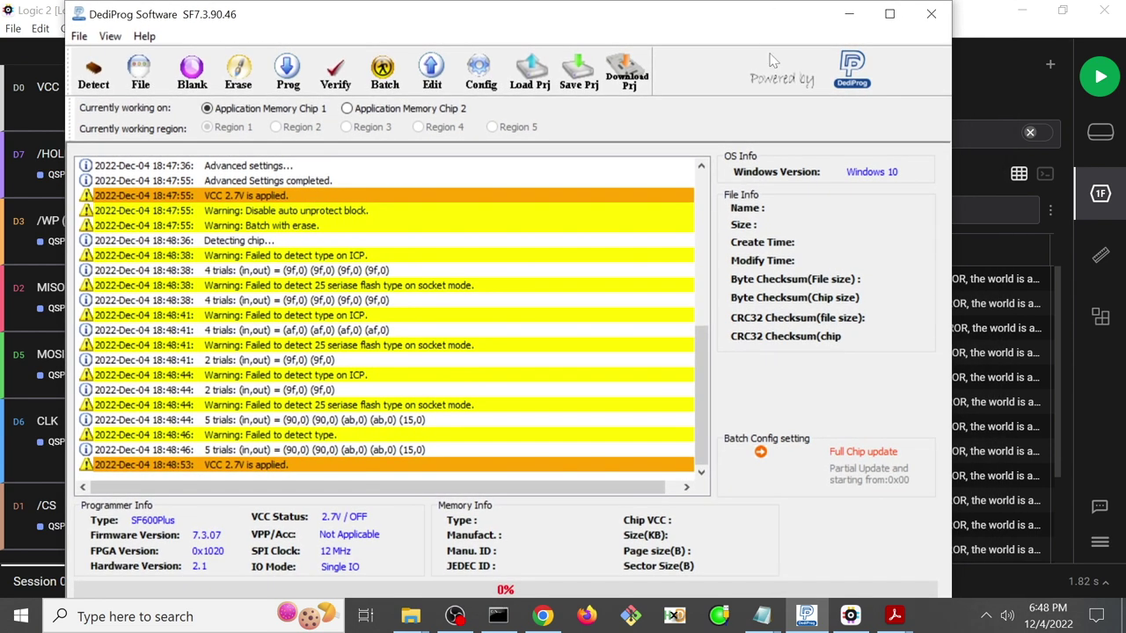
Zoom through the Logic 2 capture timeline and bring back the QSPI decoded data table
{"action": "left_click", "coordinate": [967, 47]}
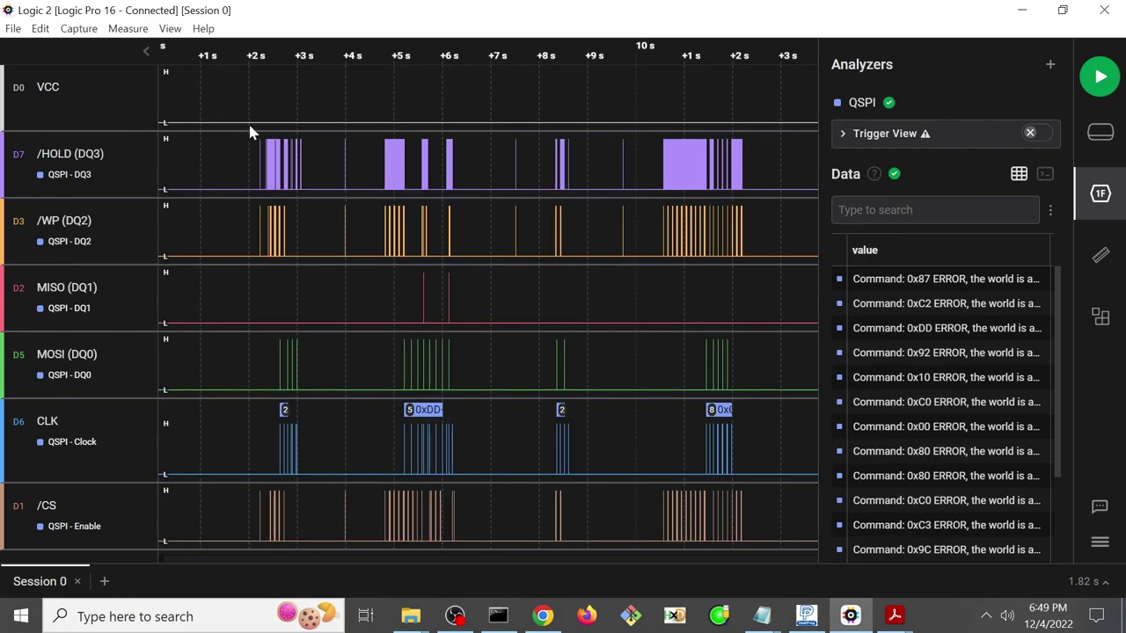
{"action": "scroll", "coordinate": [281, 114], "scroll_direction": "up", "scroll_amount": 10}
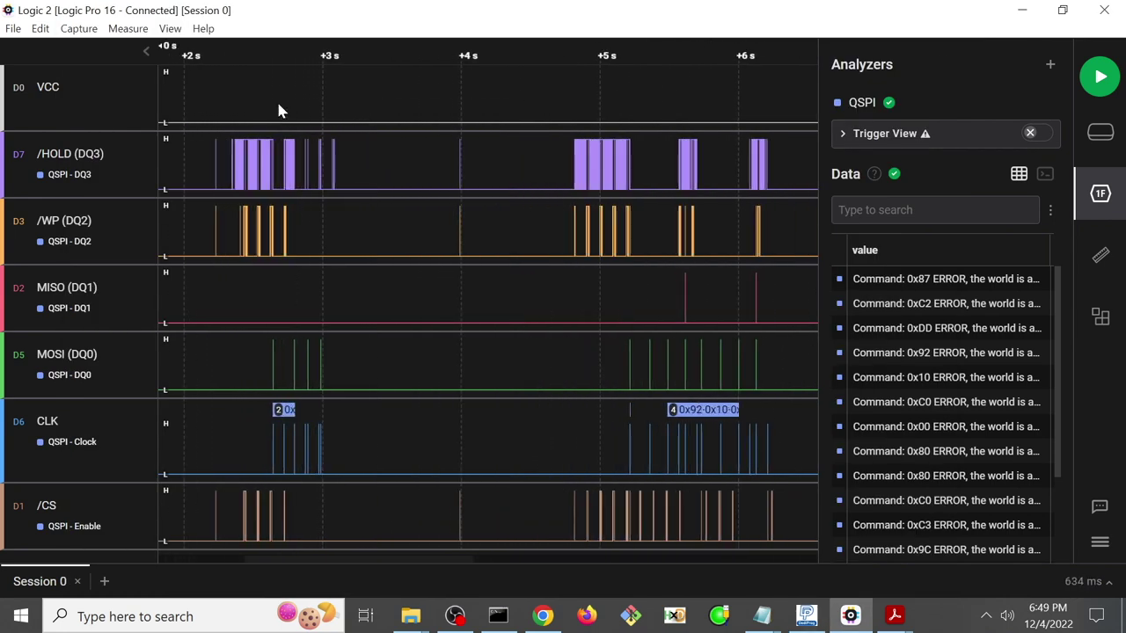
{"action": "scroll", "coordinate": [355, 114], "scroll_direction": "down", "scroll_amount": 7}
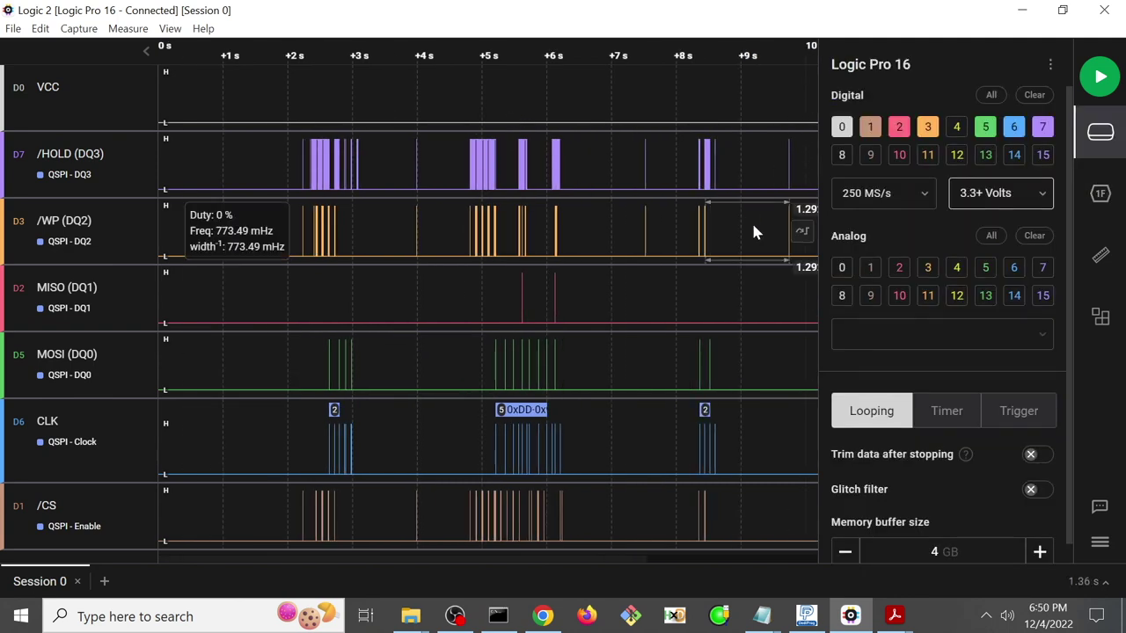
{"action": "left_click", "coordinate": [1100, 192]}
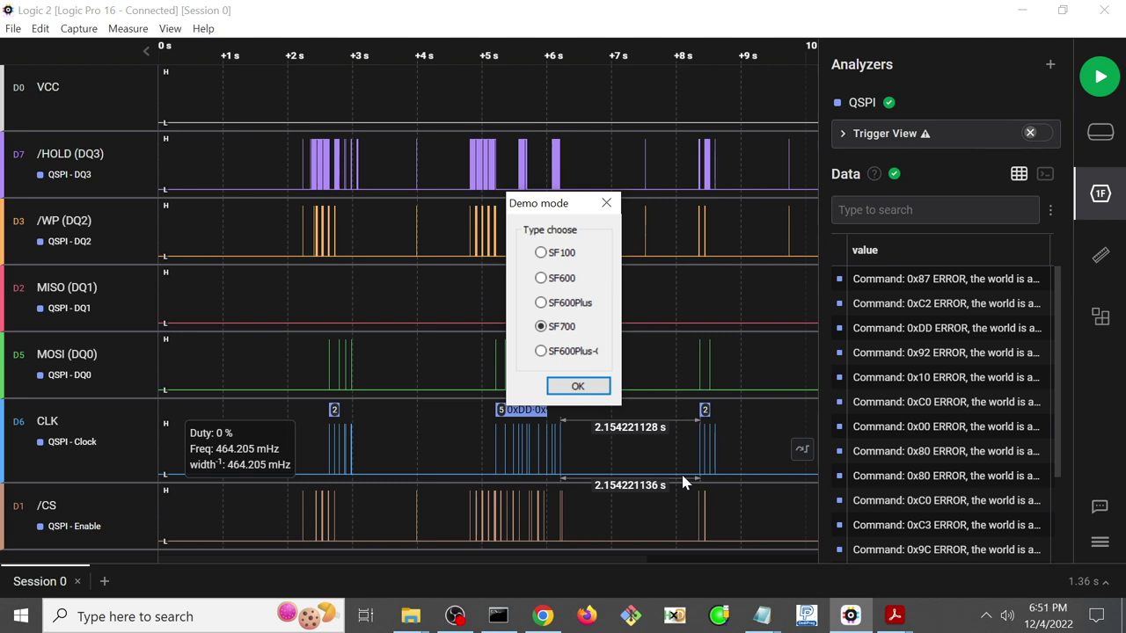
Choose SF600Plus as the programmer and set a manual 2.7V Vcc in Advanced Settings
{"action": "left_click", "coordinate": [557, 300]}
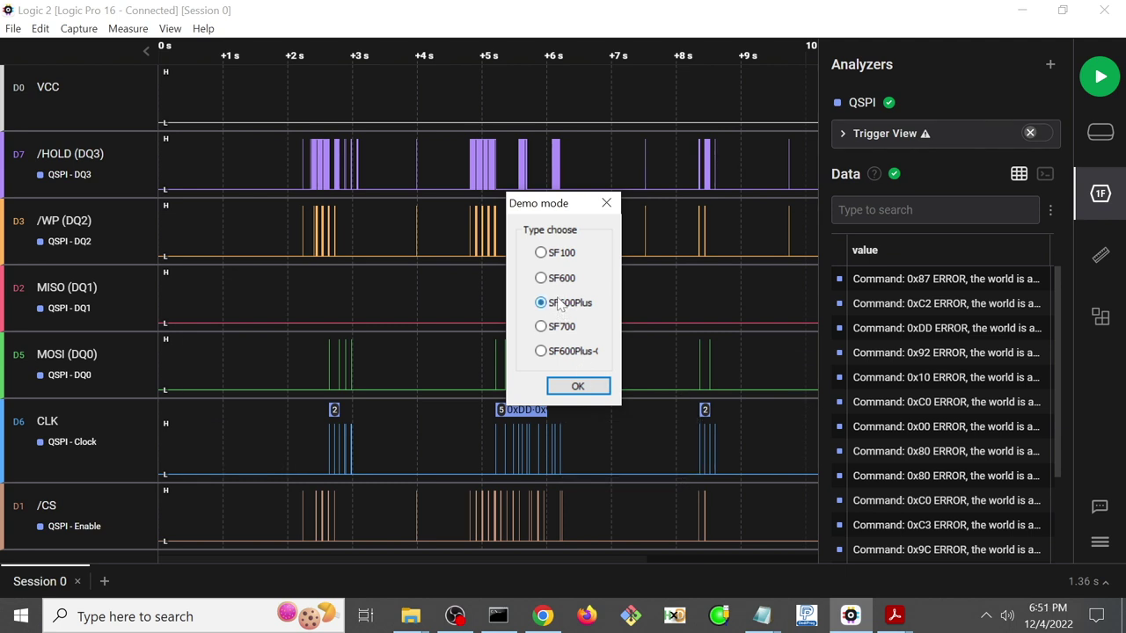
{"action": "left_click", "coordinate": [591, 390]}
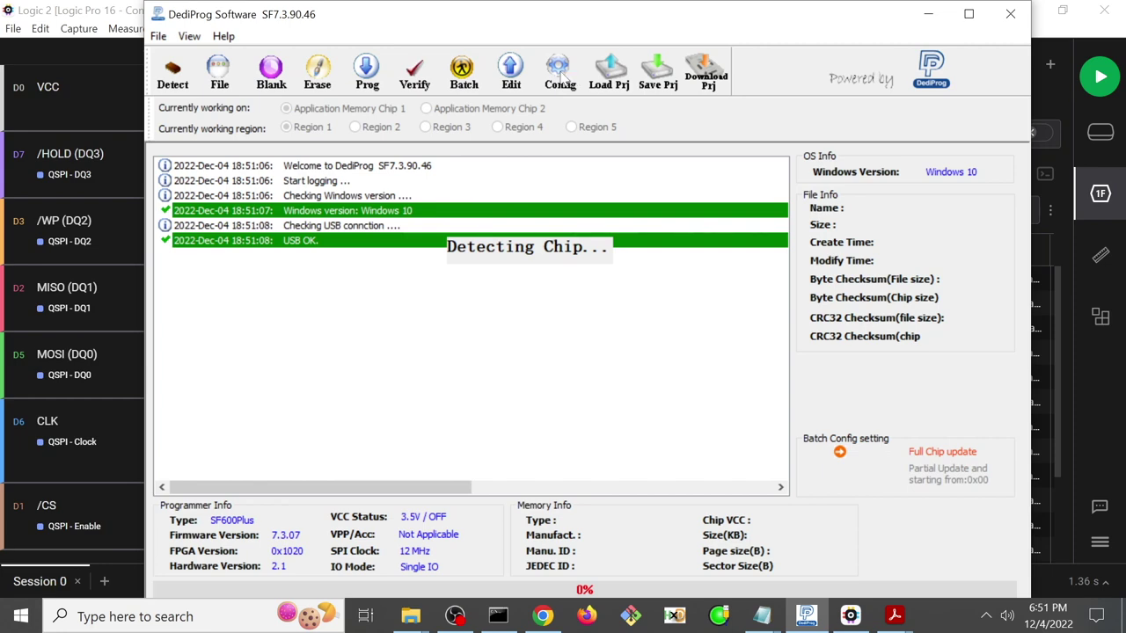
{"action": "left_click", "coordinate": [562, 77]}
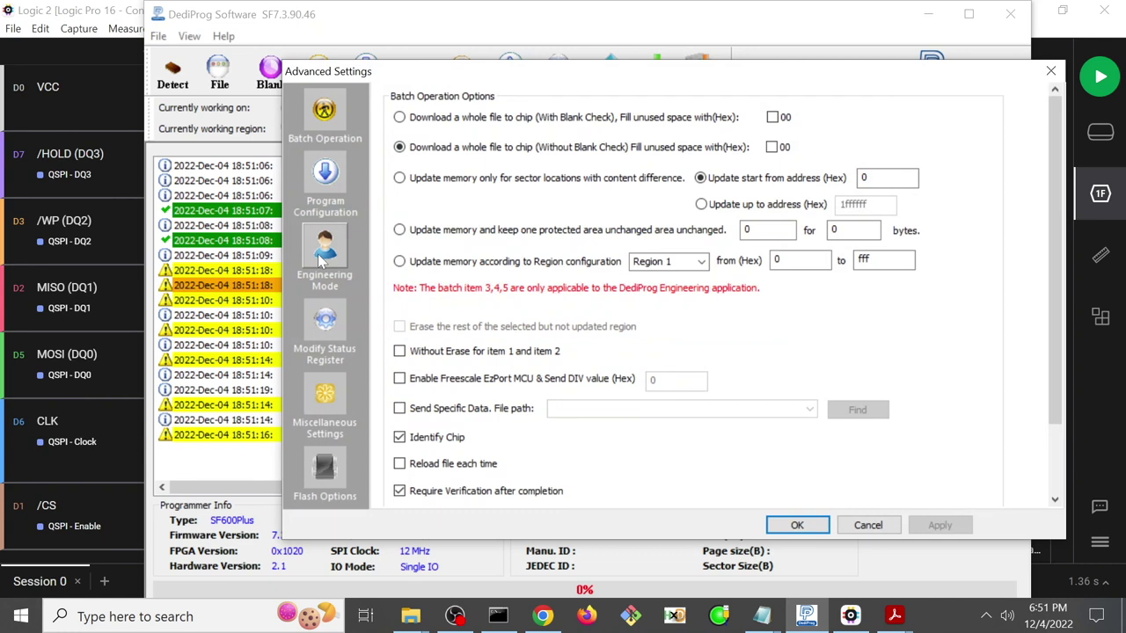
{"action": "left_click", "coordinate": [324, 400]}
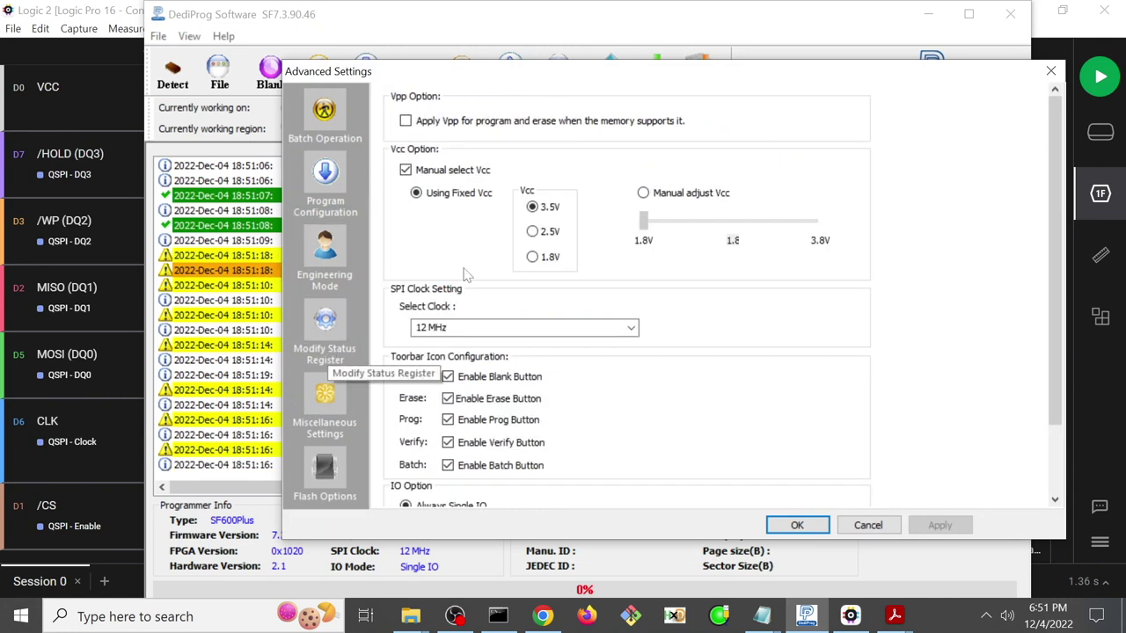
{"action": "left_click", "coordinate": [643, 192]}
{"action": "left_click_drag", "start_coordinate": [645, 222], "coordinate": [722, 228]}
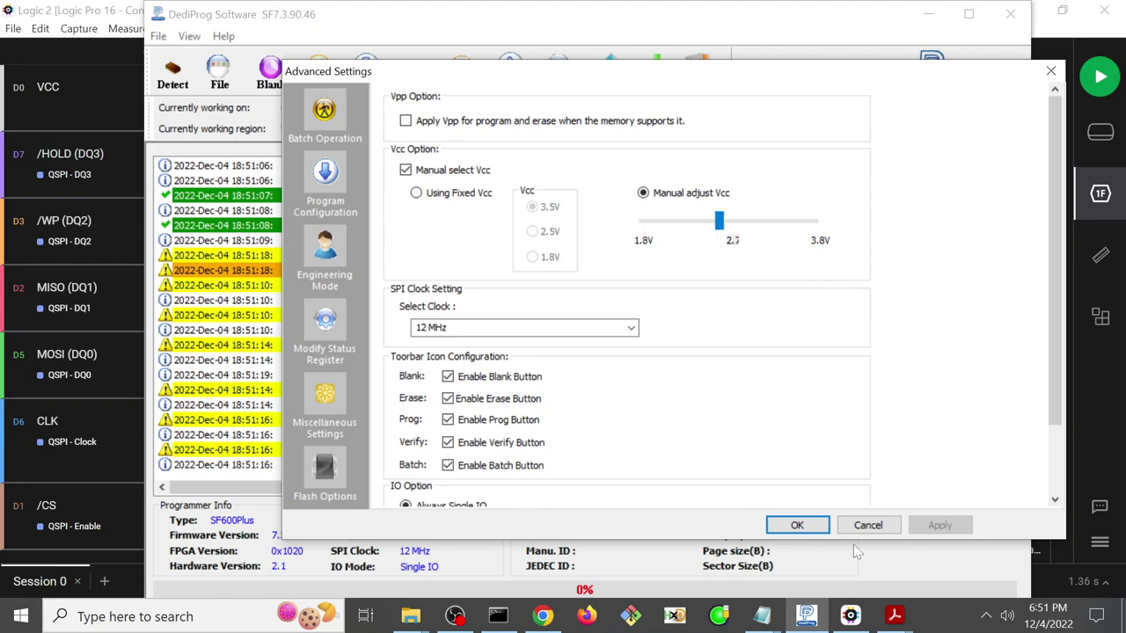
{"action": "left_click", "coordinate": [796, 525]}
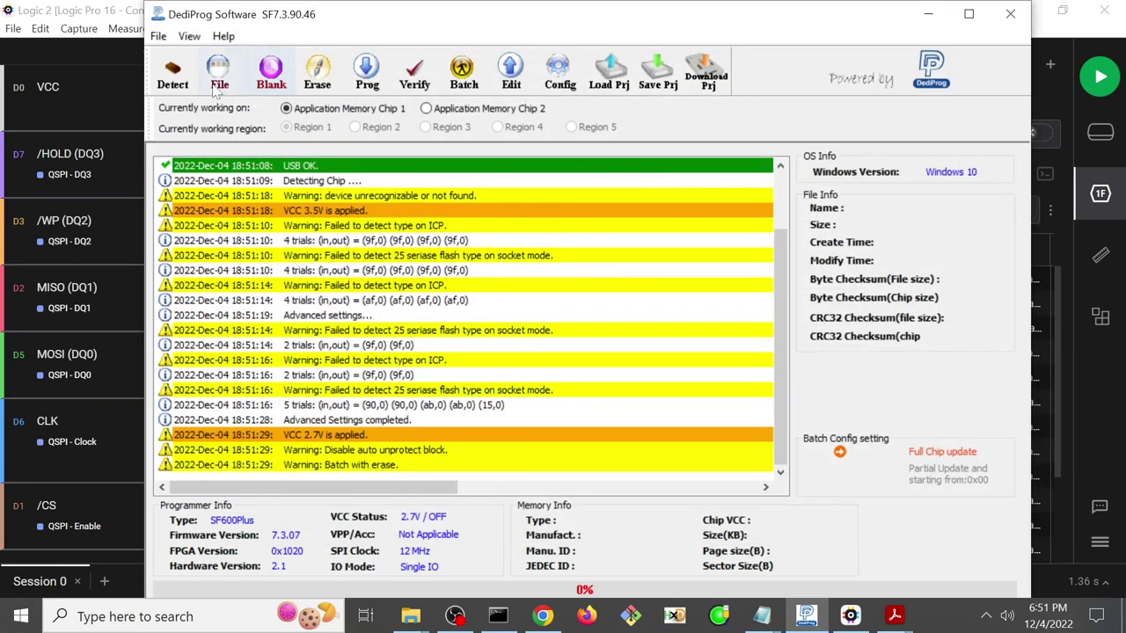
Capture DediProg's 2.7V chip detection in Logic 2 and stop to decode the QSPI bursts
{"action": "left_click", "coordinate": [1099, 77]}
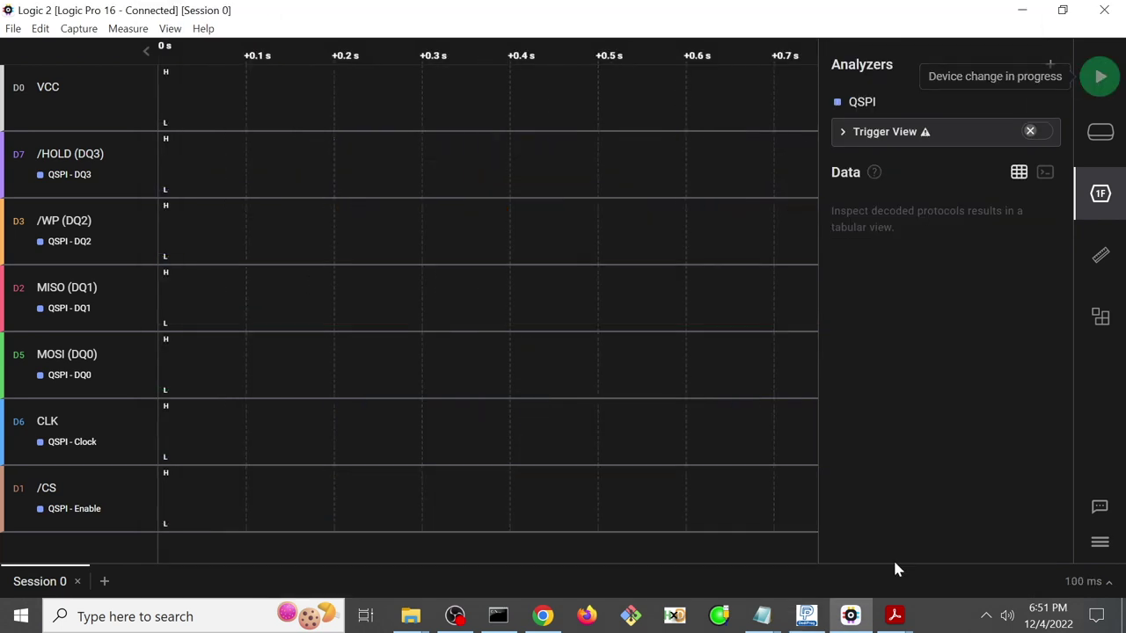
{"action": "left_click", "coordinate": [807, 618]}
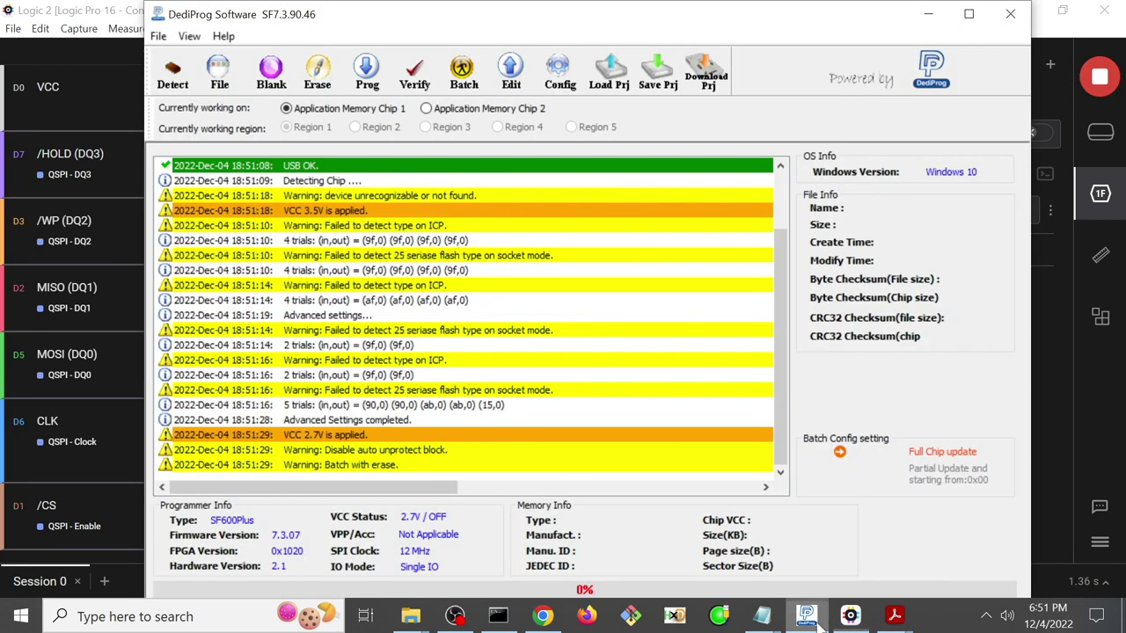
{"action": "left_click", "coordinate": [173, 75]}
{"action": "left_click", "coordinate": [138, 81]}
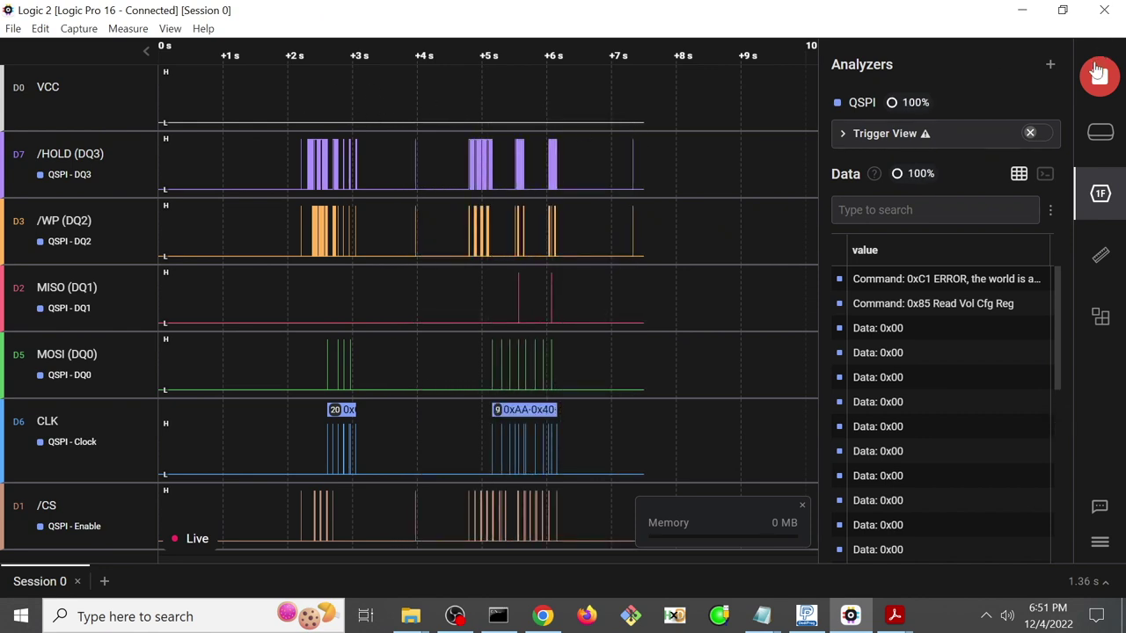
{"action": "left_click", "coordinate": [1099, 88]}
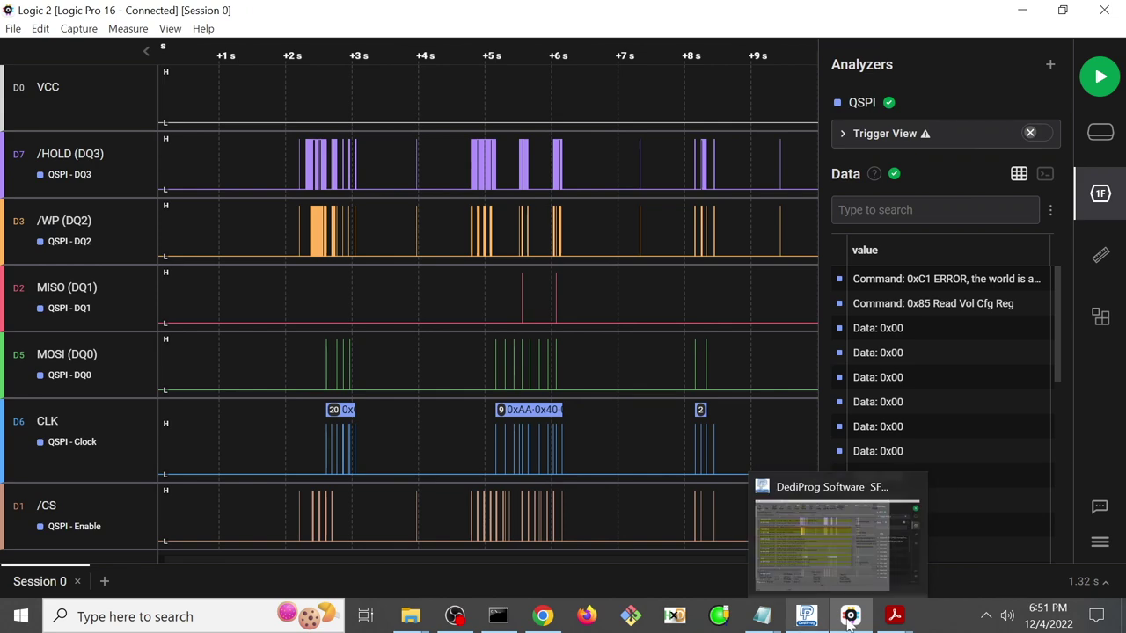
Apply Terra Semiconductor ZP25L16P as DediProg's memory type, then return to Logic 2
{"action": "mouse_move", "coordinate": [851, 619]}
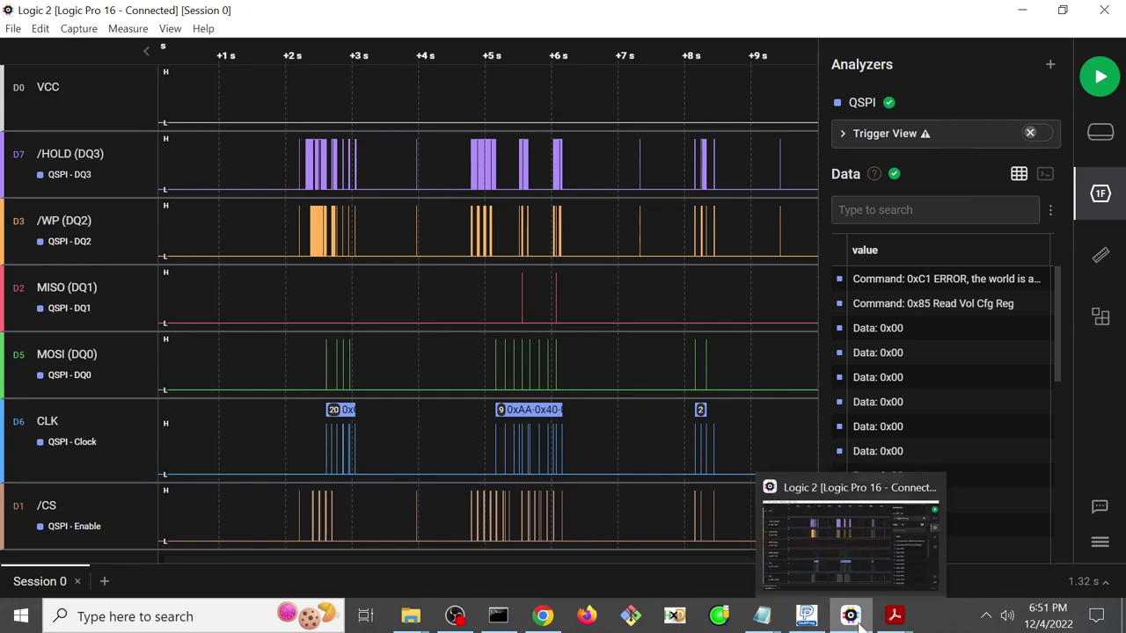
{"action": "left_click", "coordinate": [806, 615]}
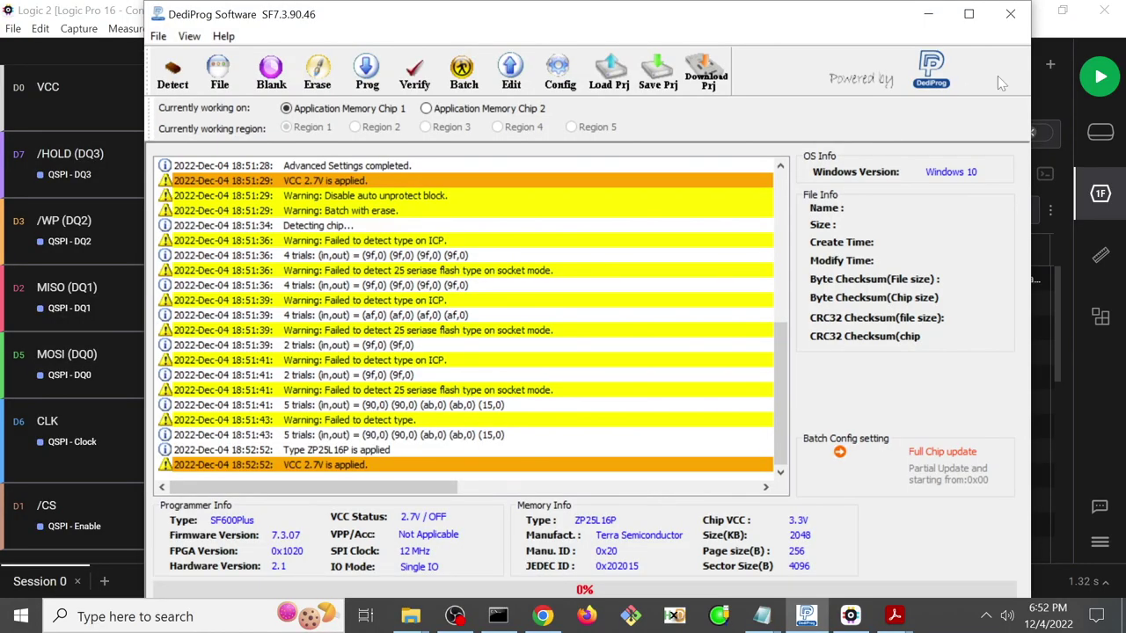
{"action": "left_click", "coordinate": [1090, 30]}
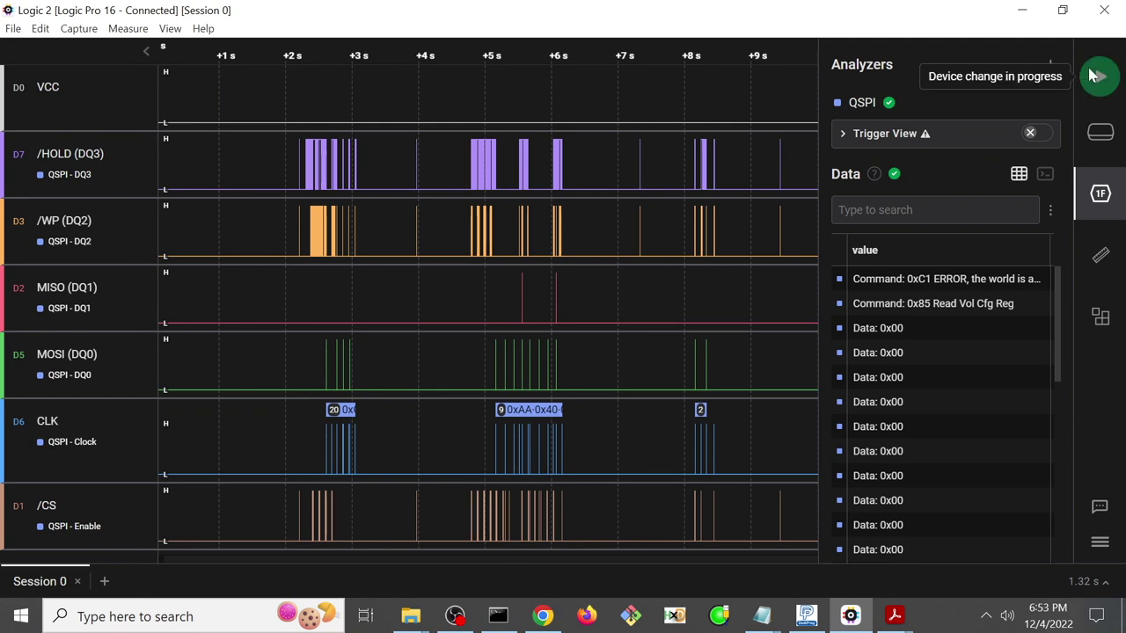
Restart Logic 2 so a fresh capture is recording, then bring DediProg forward
{"action": "left_click", "coordinate": [1091, 76]}
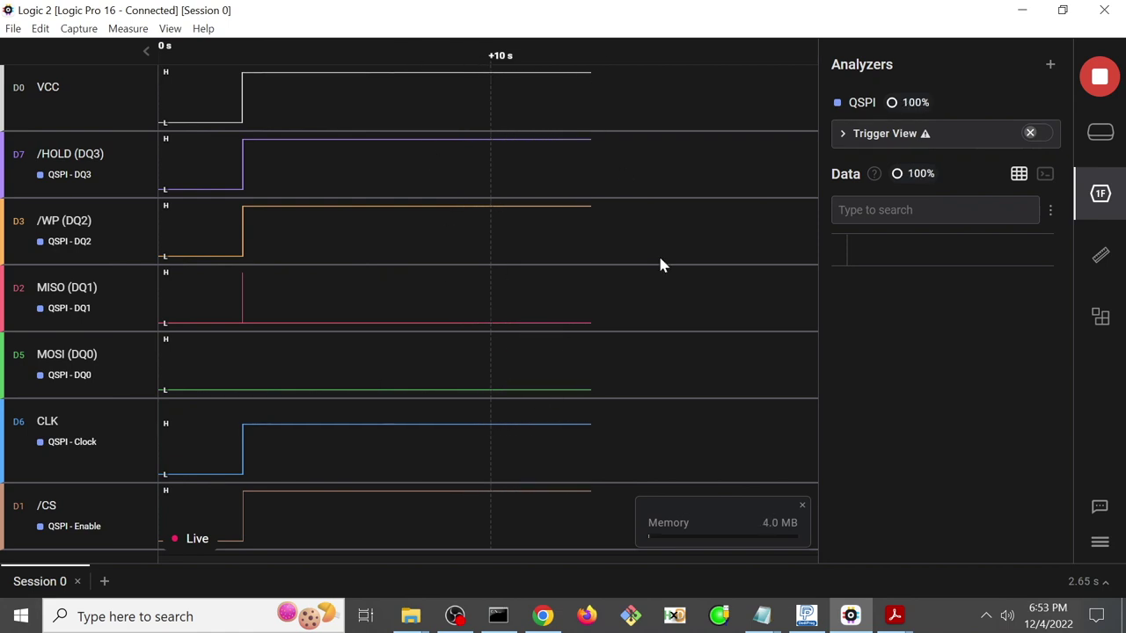
{"action": "left_click", "coordinate": [1100, 76]}
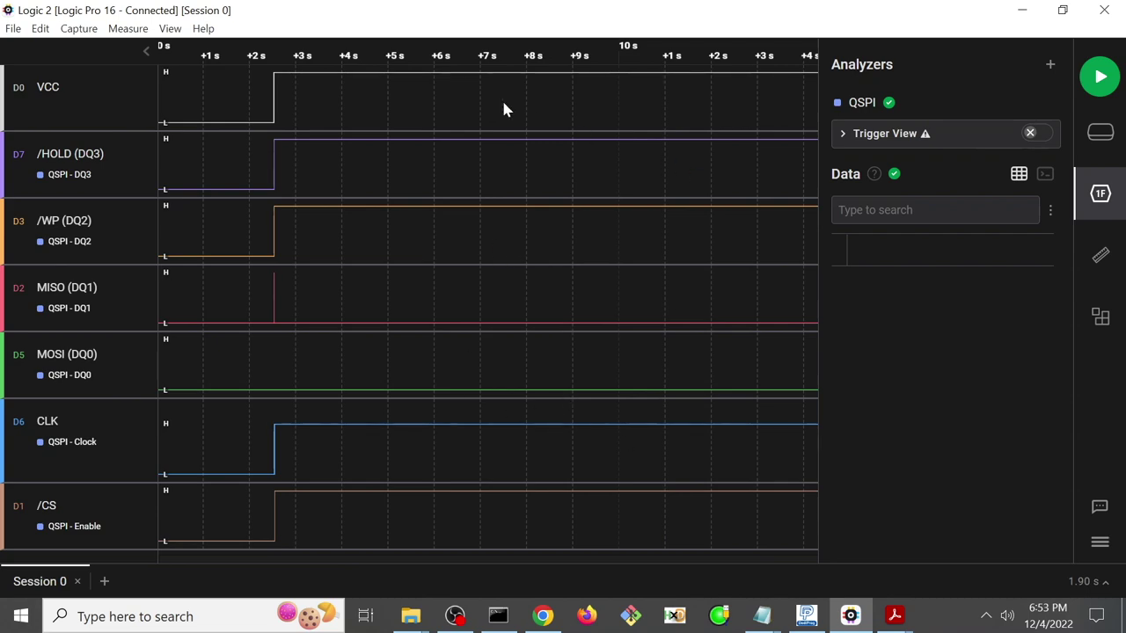
{"action": "left_click", "coordinate": [1100, 76]}
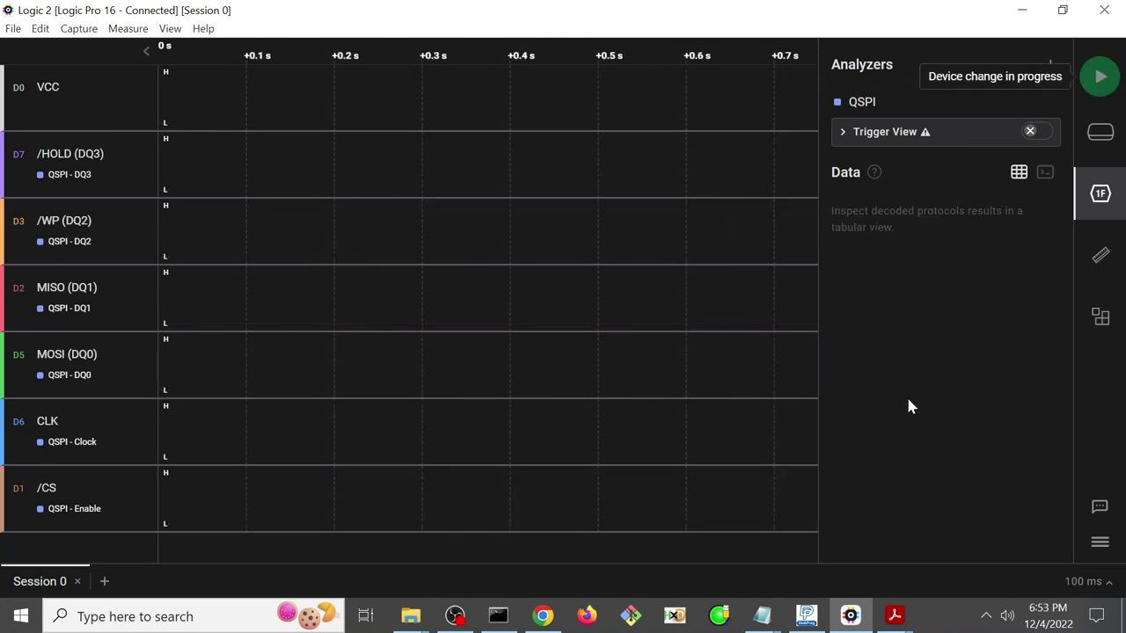
{"action": "left_click", "coordinate": [806, 615]}
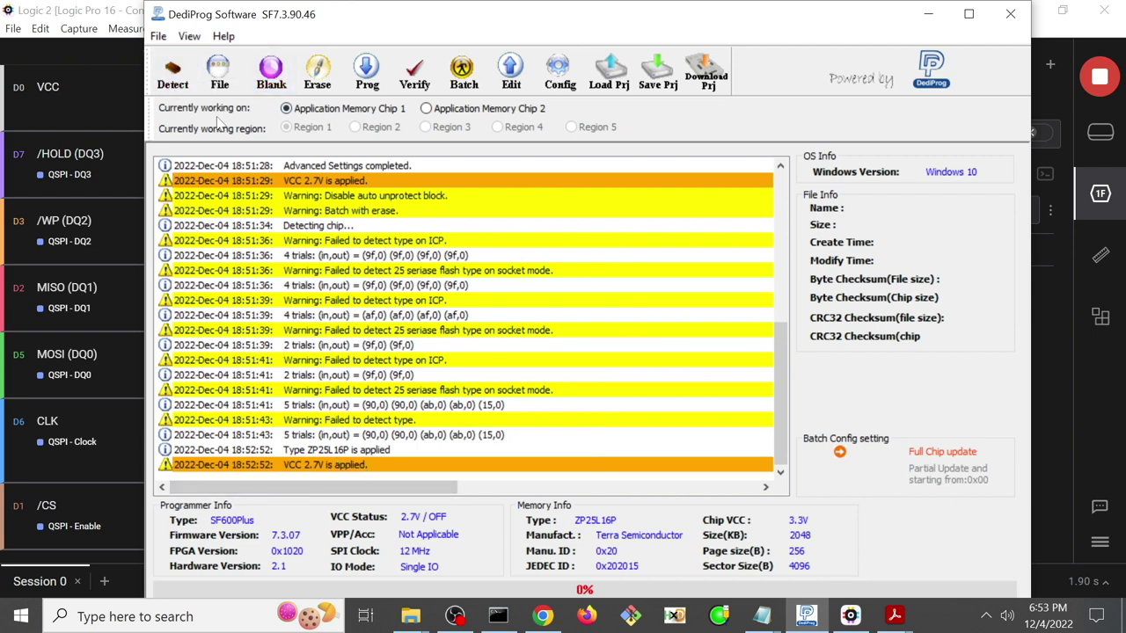
Detect the chip again, set W25Q128FV as memory type, and stop the Logic 2 capture
{"action": "left_click", "coordinate": [180, 81]}
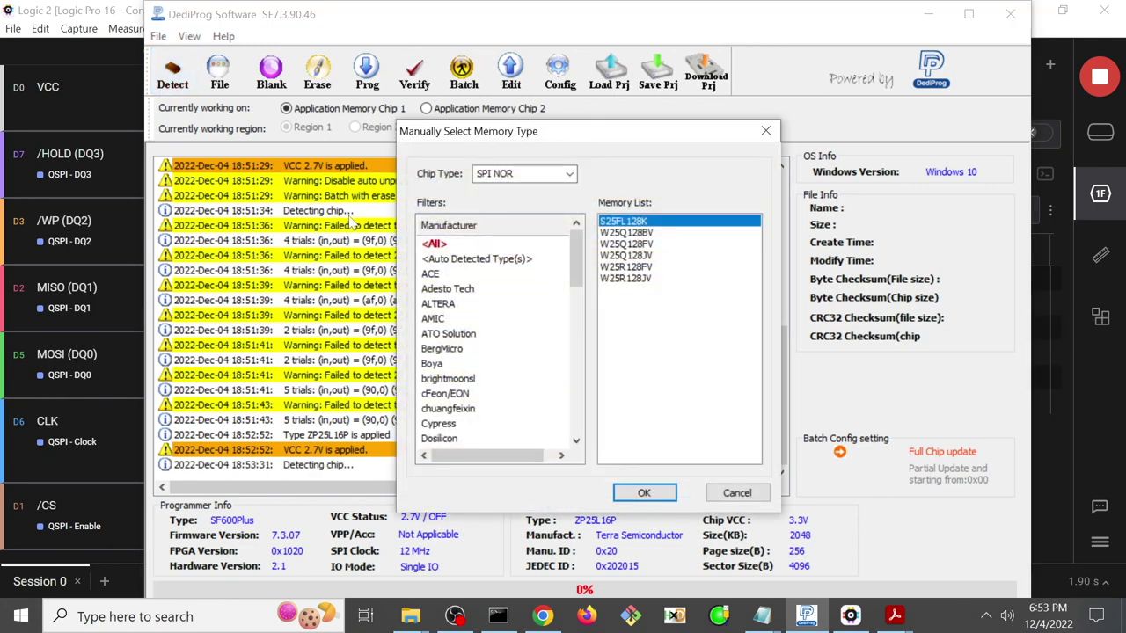
{"action": "left_click", "coordinate": [661, 245]}
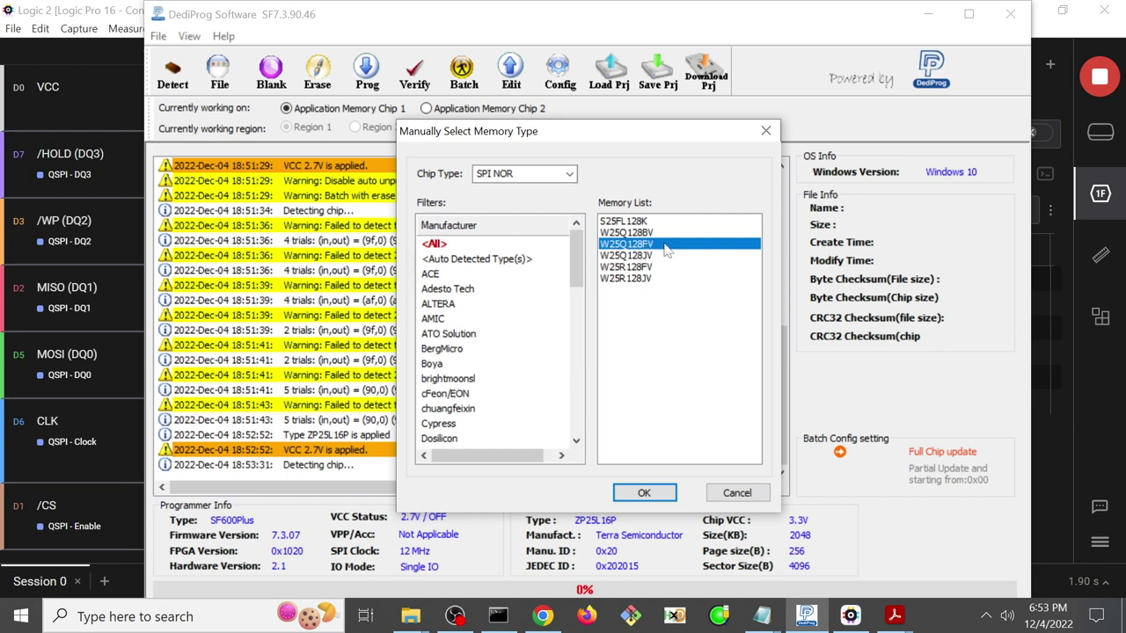
{"action": "left_click", "coordinate": [643, 493]}
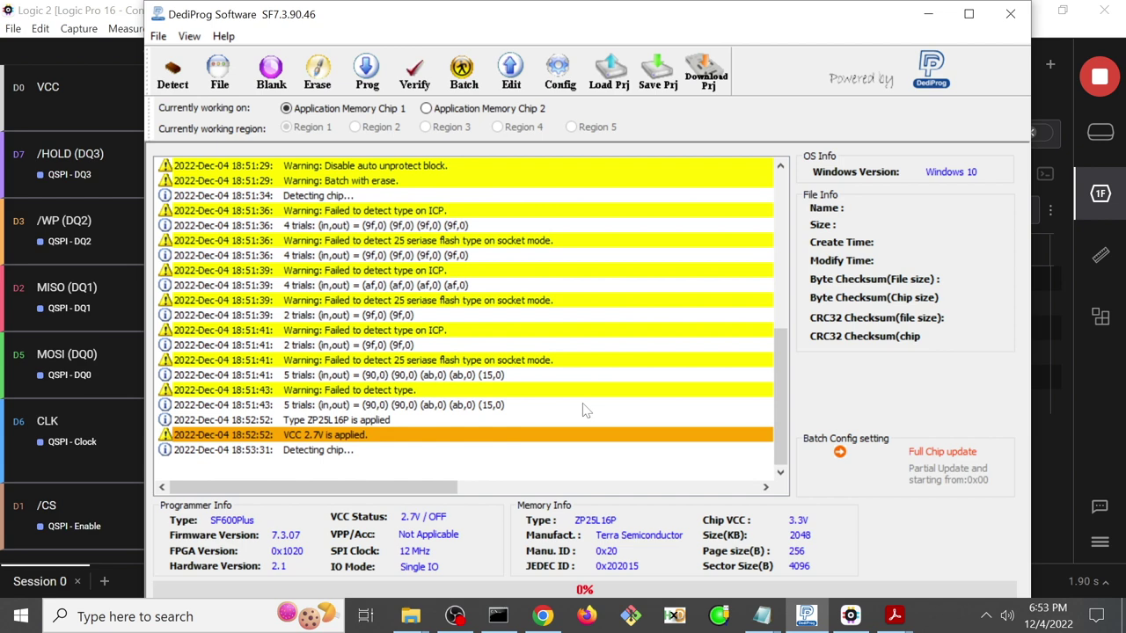
{"action": "left_click", "coordinate": [1099, 77]}
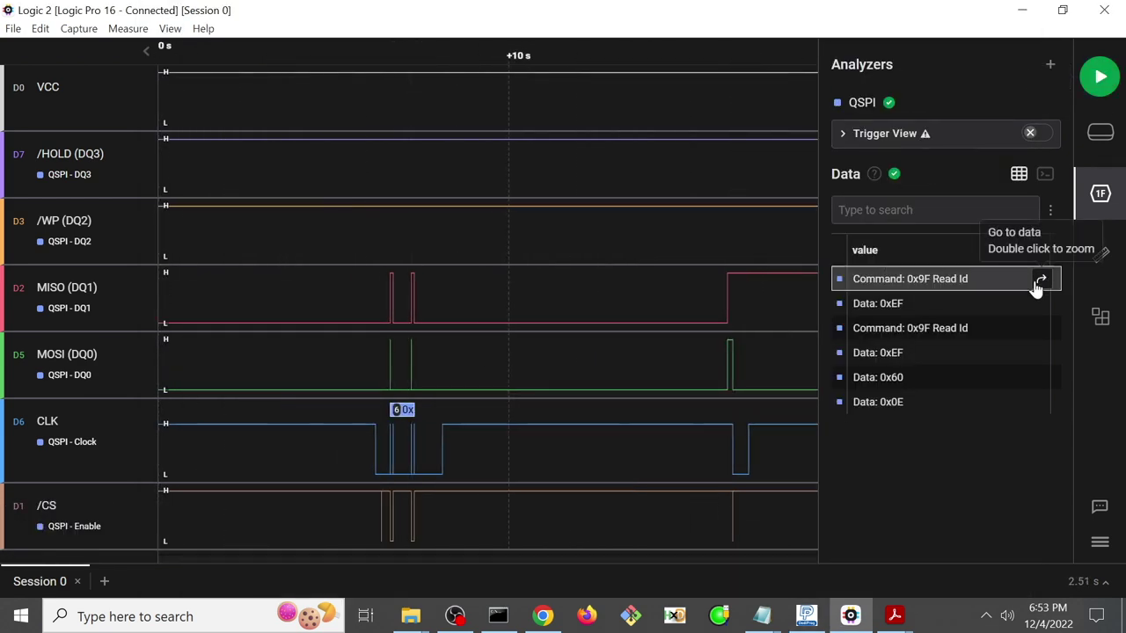
Zoom the waveforms to the 0x9F Read Id packet and step through its MOSI edges
{"action": "double_click", "coordinate": [1042, 287]}
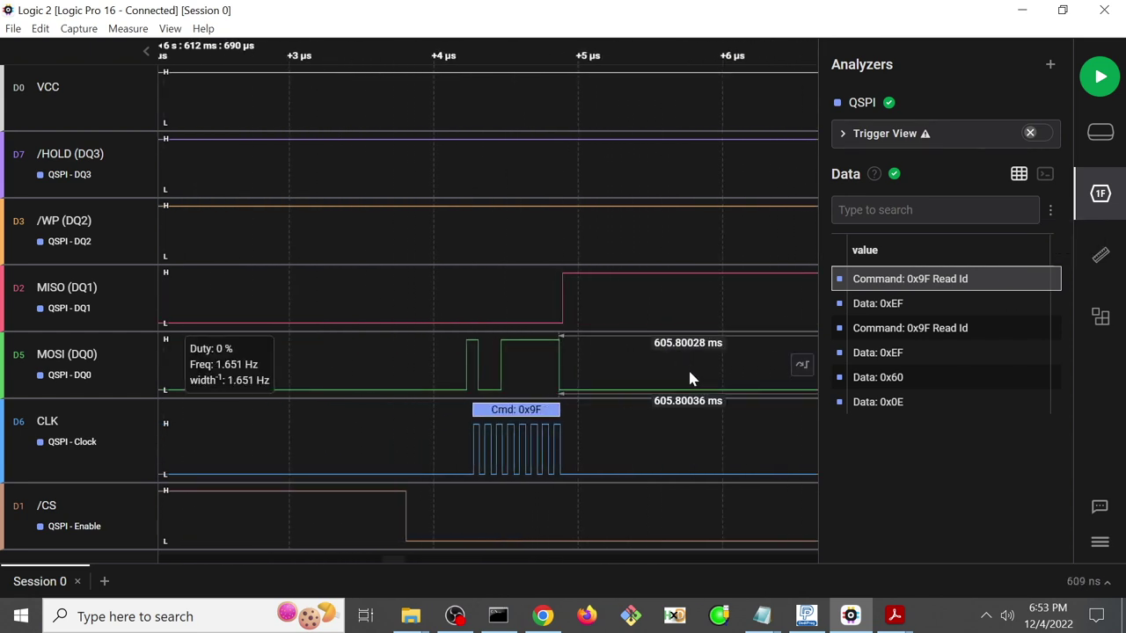
{"action": "left_click", "coordinate": [801, 366]}
{"action": "left_click", "coordinate": [801, 366]}
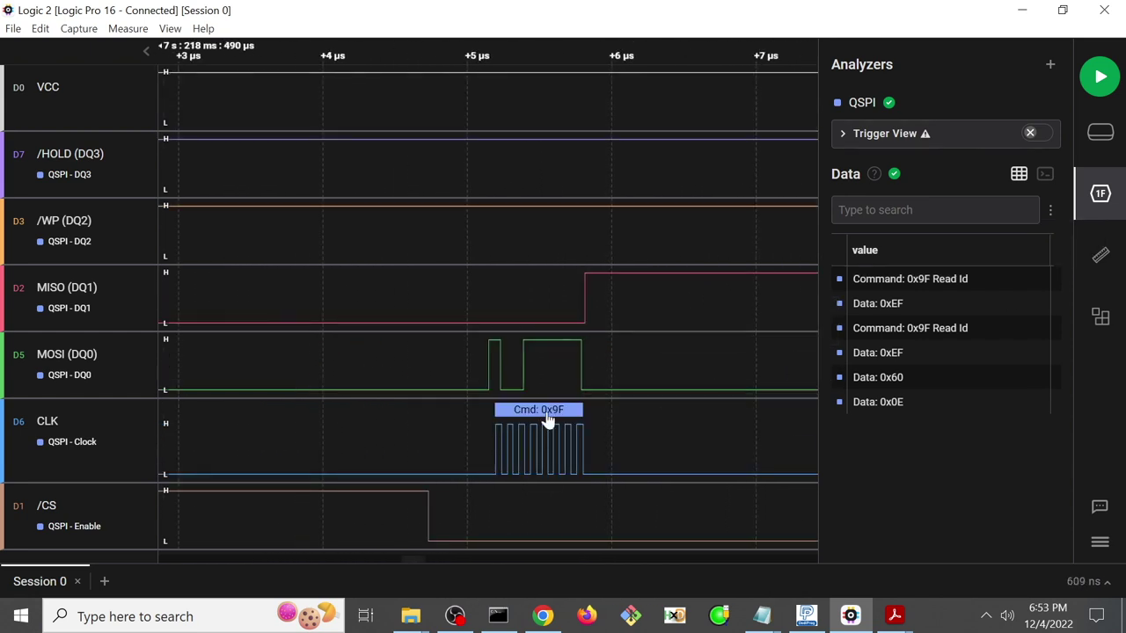
{"action": "left_click", "coordinate": [175, 367]}
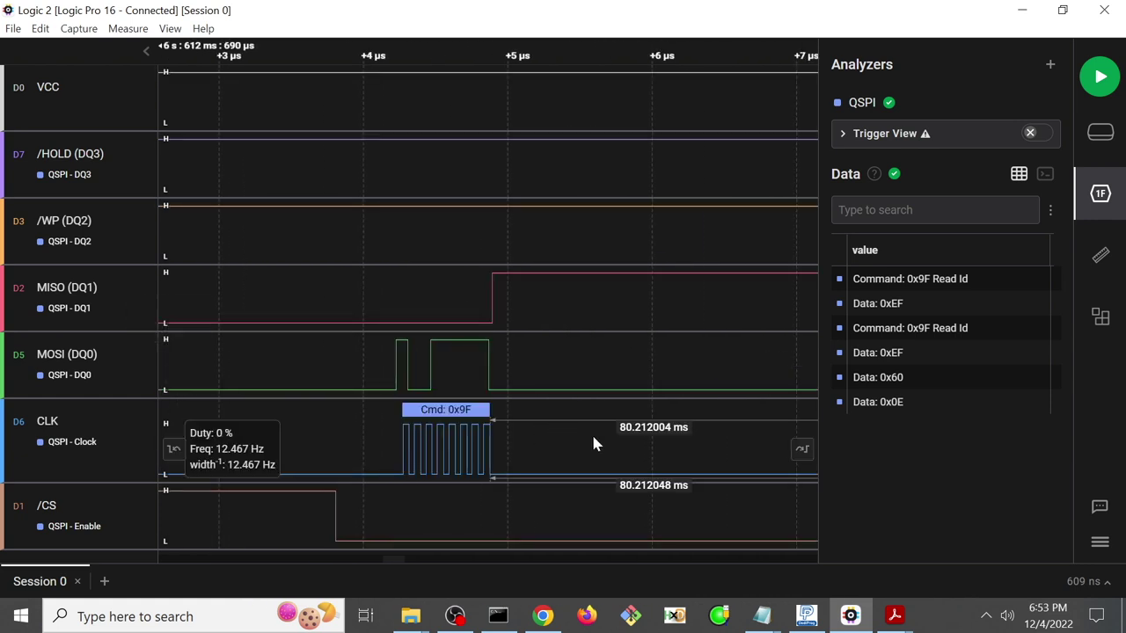
Step along the clock edges to frame the 0xEF, 0x60, 0x0E reply bytes
{"action": "left_click", "coordinate": [803, 452]}
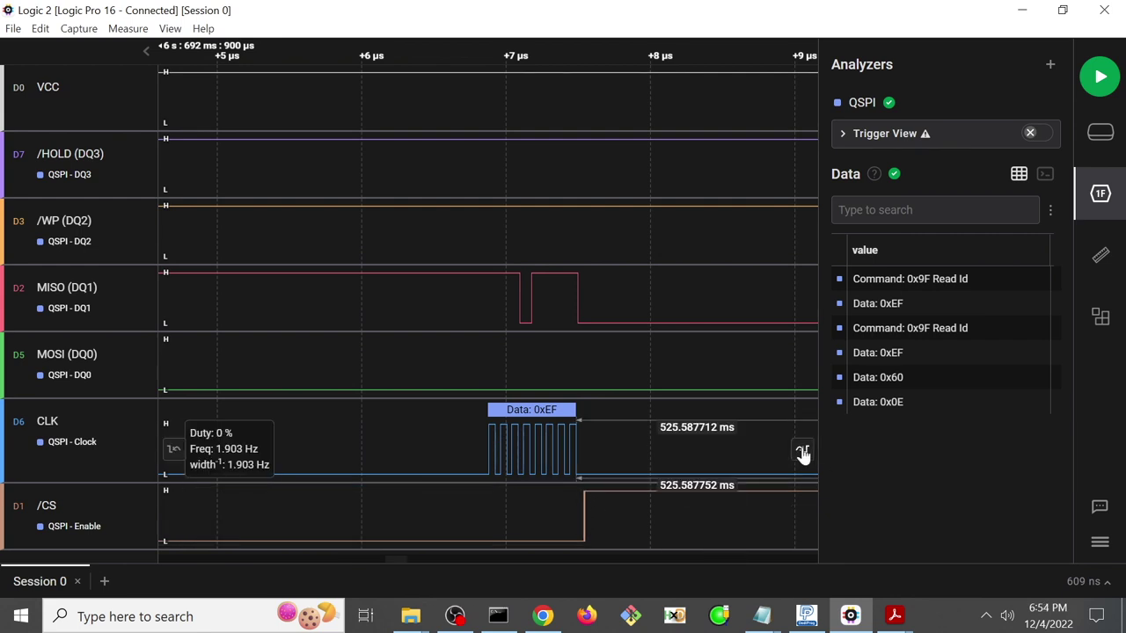
{"action": "left_click", "coordinate": [802, 452]}
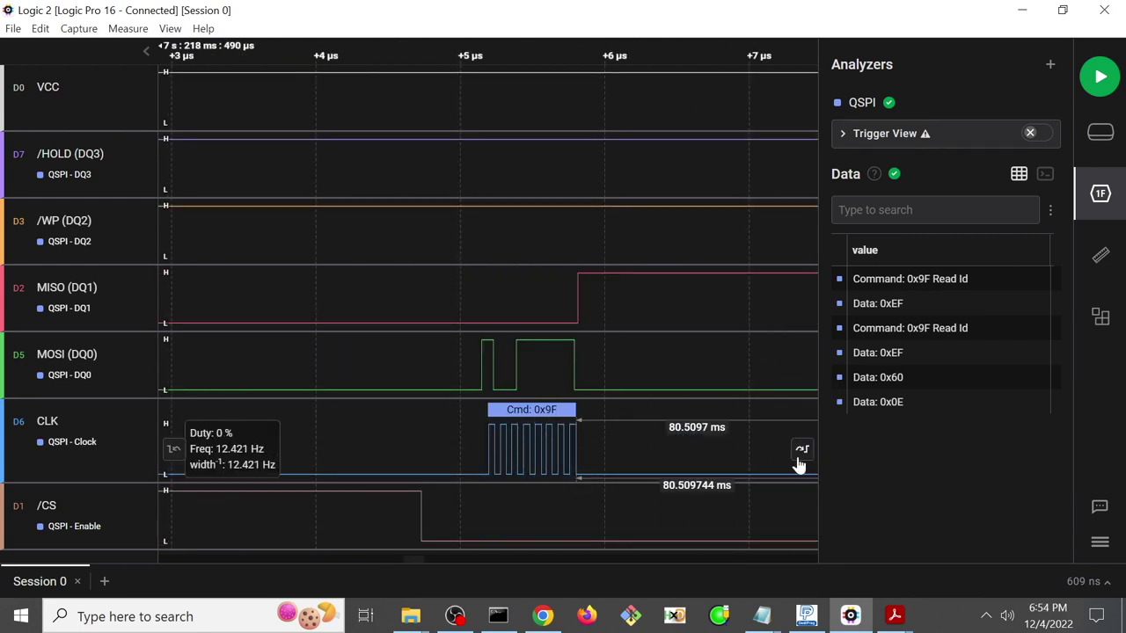
{"action": "left_click", "coordinate": [799, 457]}
{"action": "left_click", "coordinate": [799, 459]}
{"action": "left_click_drag", "start_coordinate": [633, 384], "coordinate": [594, 375]}
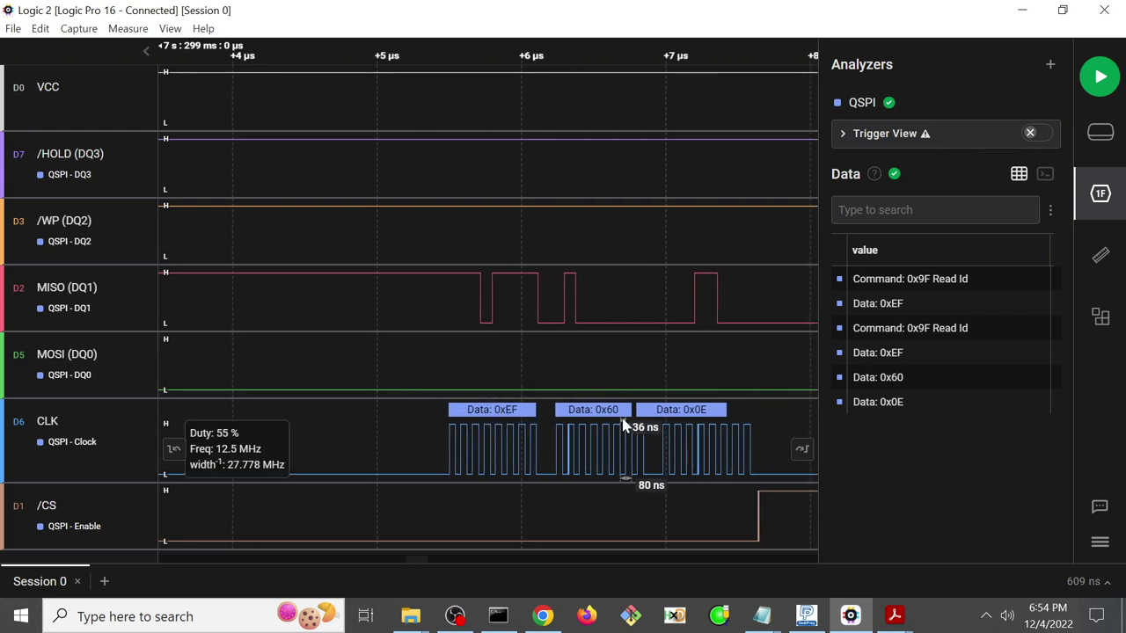
Zoom and pan the capture along the decoded 0x9F reply to the 0x60 and 0x0E bytes
{"action": "scroll", "coordinate": [665, 453], "scroll_direction": "up", "scroll_amount": 6}
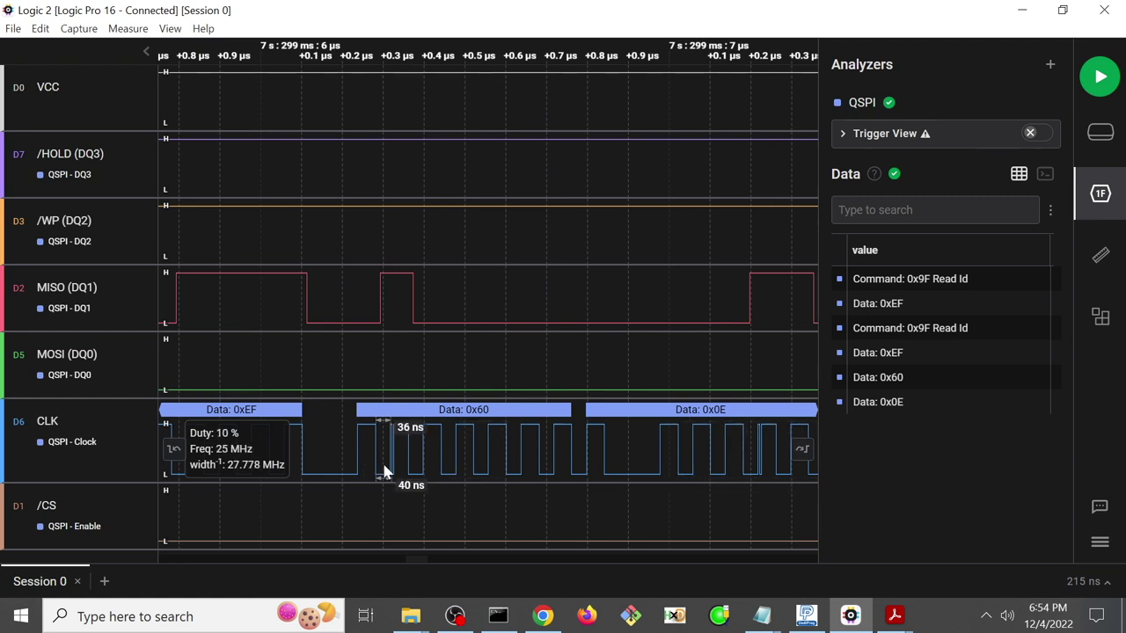
{"action": "scroll", "coordinate": [384, 470], "scroll_direction": "up", "scroll_amount": 2}
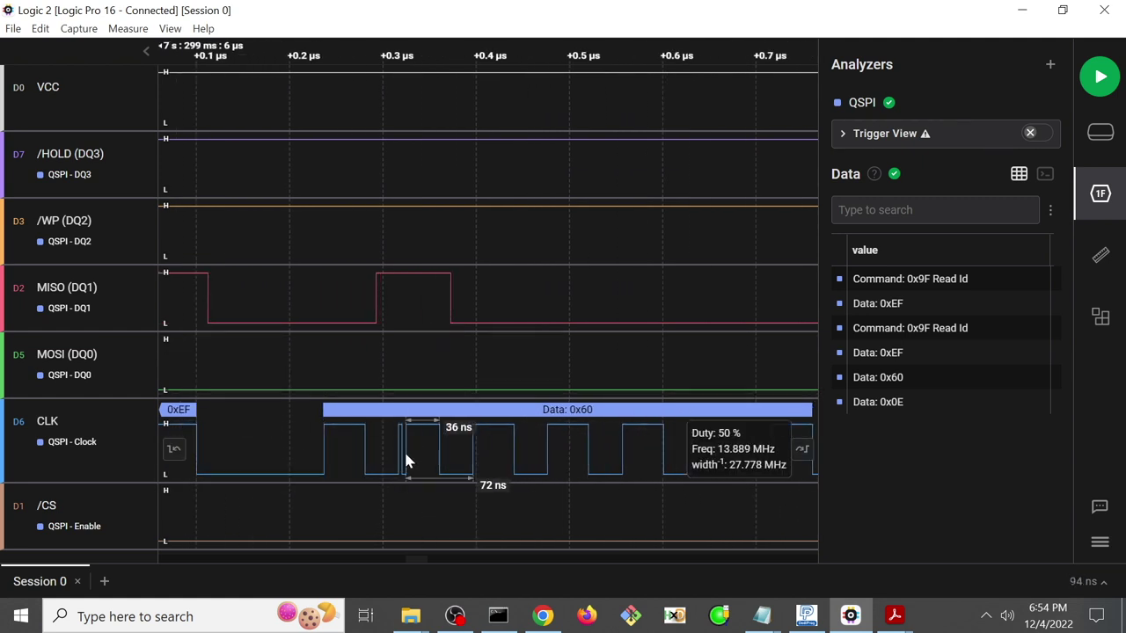
{"action": "scroll", "coordinate": [403, 450], "scroll_direction": "up", "scroll_amount": 2}
{"action": "scroll", "coordinate": [427, 317], "scroll_direction": "down", "scroll_amount": 2}
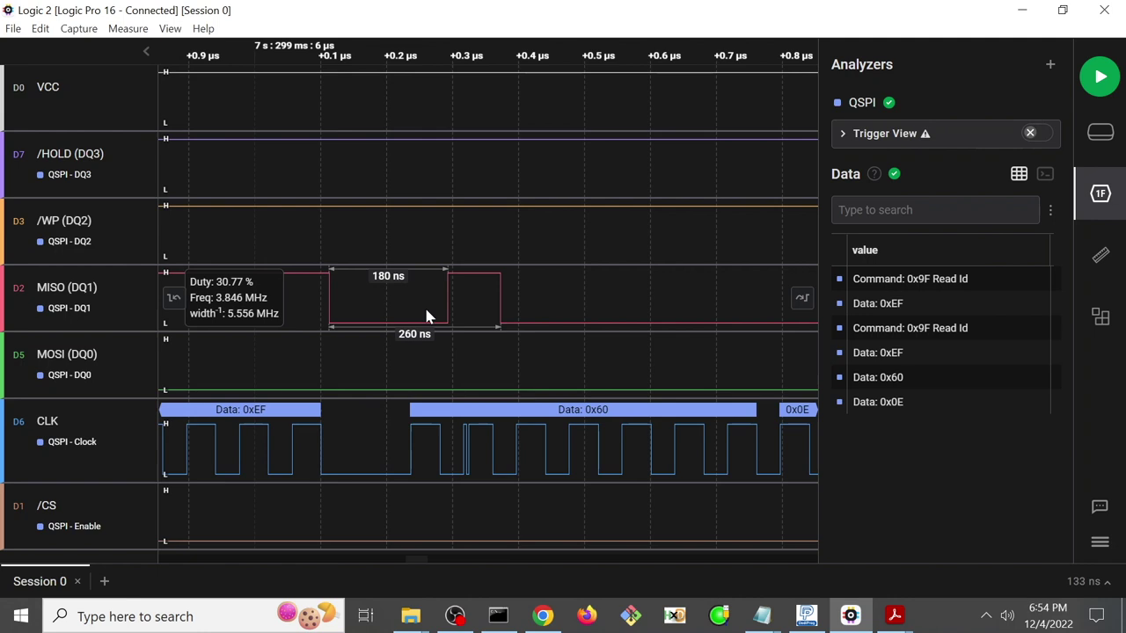
{"action": "scroll", "coordinate": [424, 304], "scroll_direction": "down", "scroll_amount": 1}
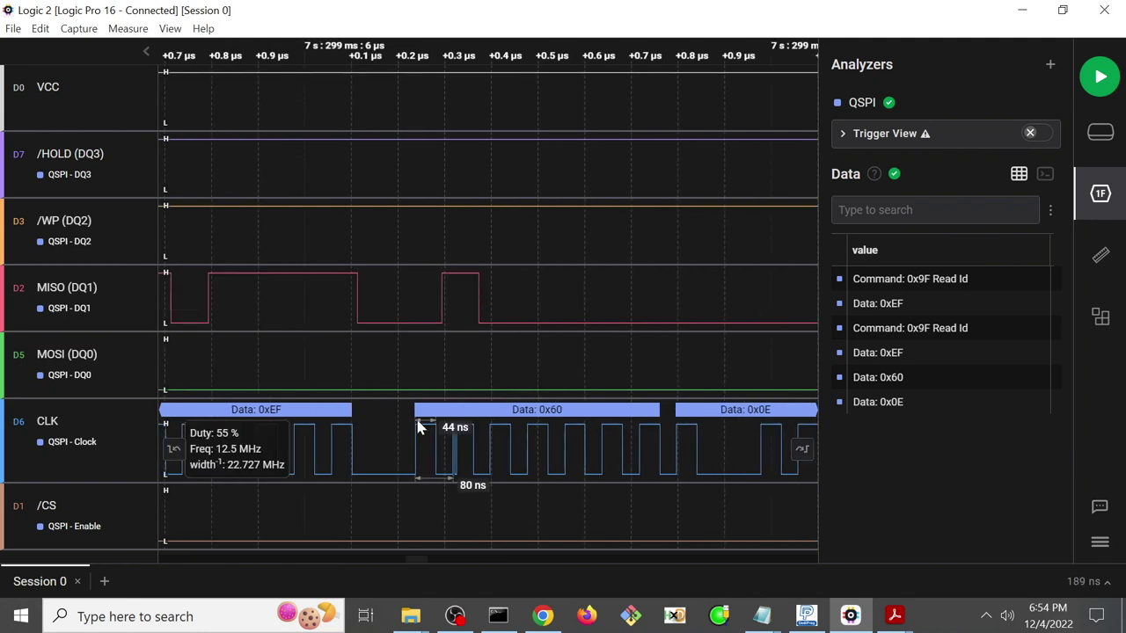
{"action": "mouse_move", "coordinate": [423, 333]}
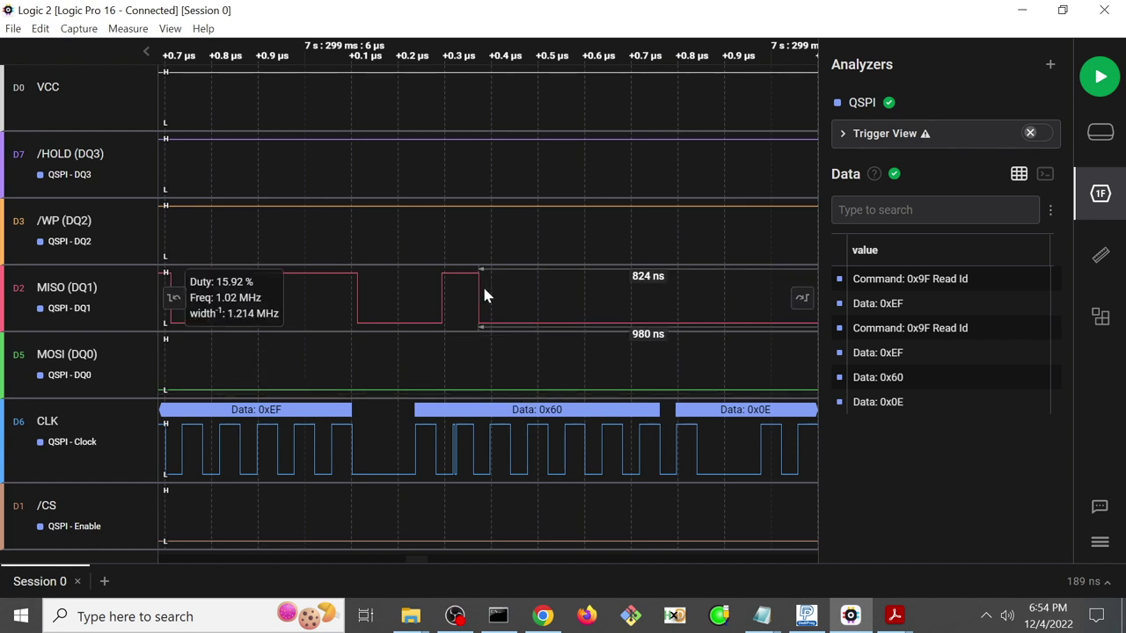
{"action": "mouse_move", "coordinate": [614, 315]}
{"action": "left_click_drag", "start_coordinate": [743, 302], "coordinate": [444, 308]}
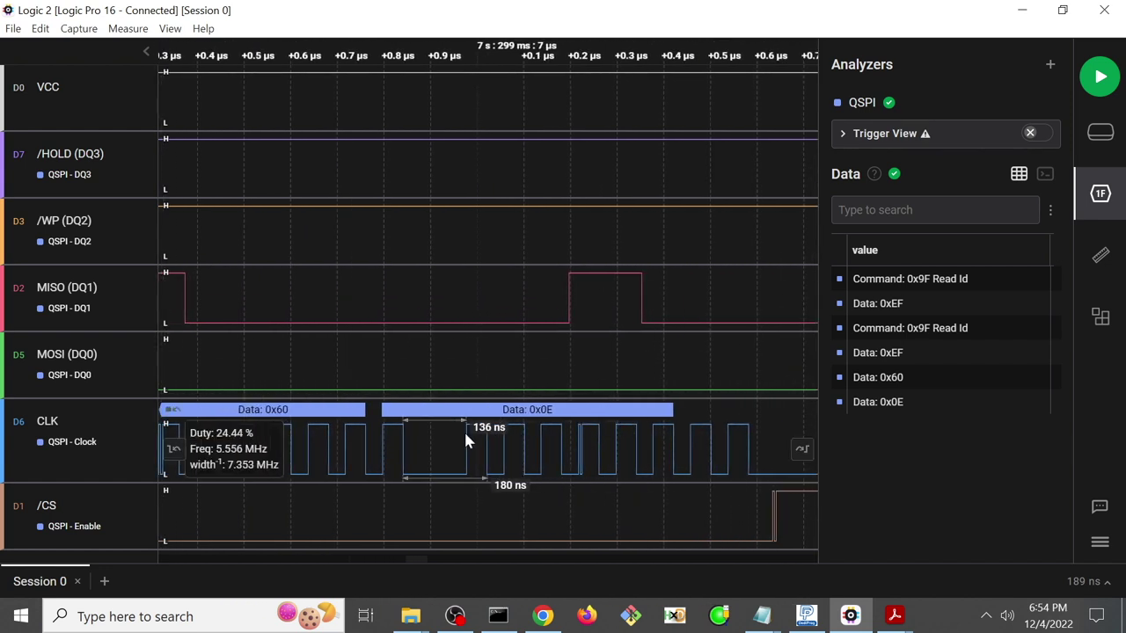
{"action": "mouse_move", "coordinate": [515, 327]}
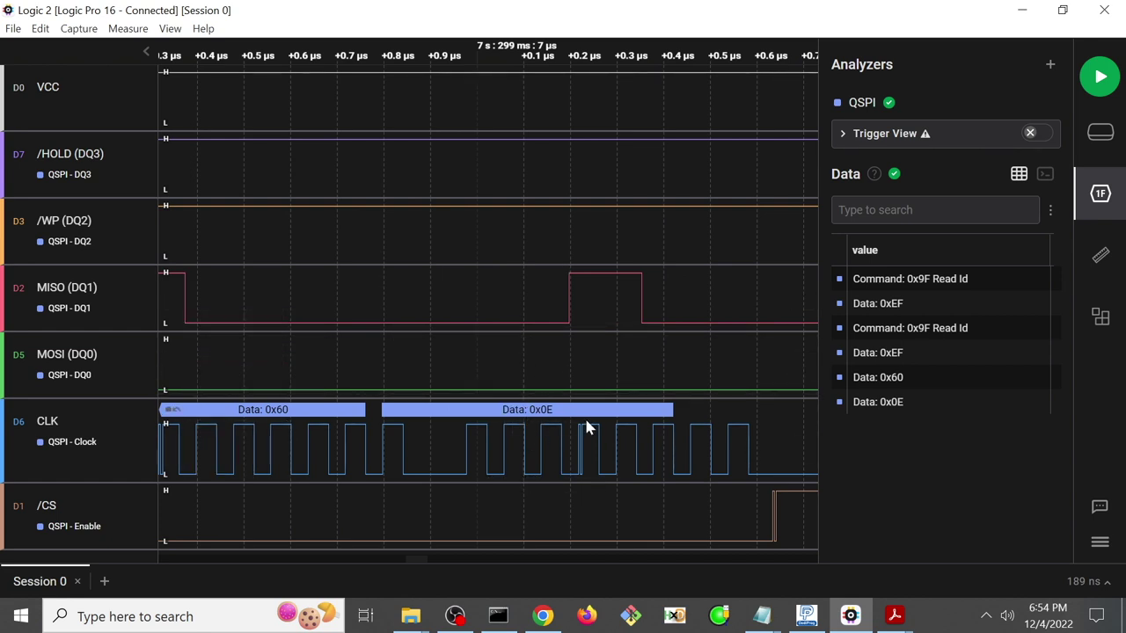
{"action": "mouse_move", "coordinate": [589, 281]}
{"action": "mouse_move", "coordinate": [706, 374]}
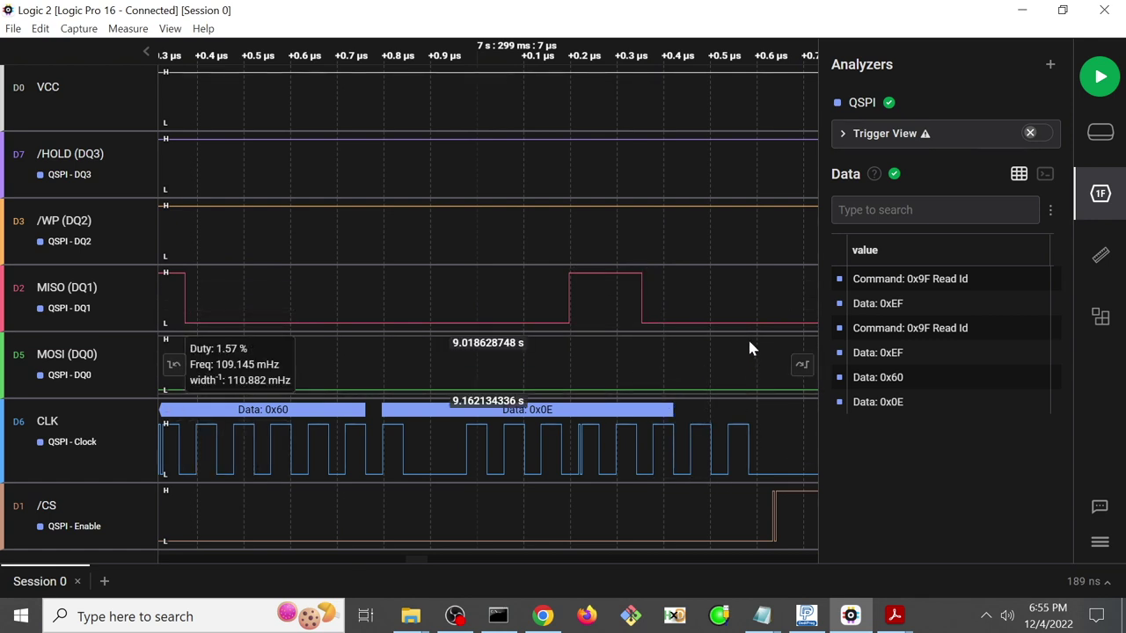
{"action": "scroll", "coordinate": [430, 360], "scroll_direction": "down", "scroll_amount": 3}
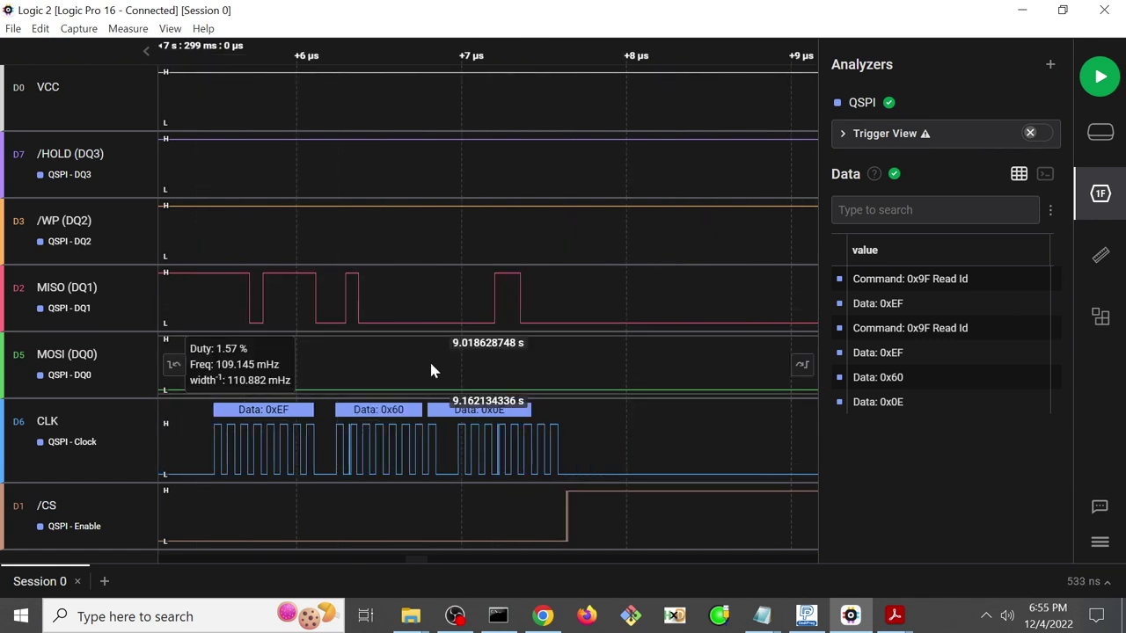
{"action": "scroll", "coordinate": [552, 350], "scroll_direction": "down", "scroll_amount": 2}
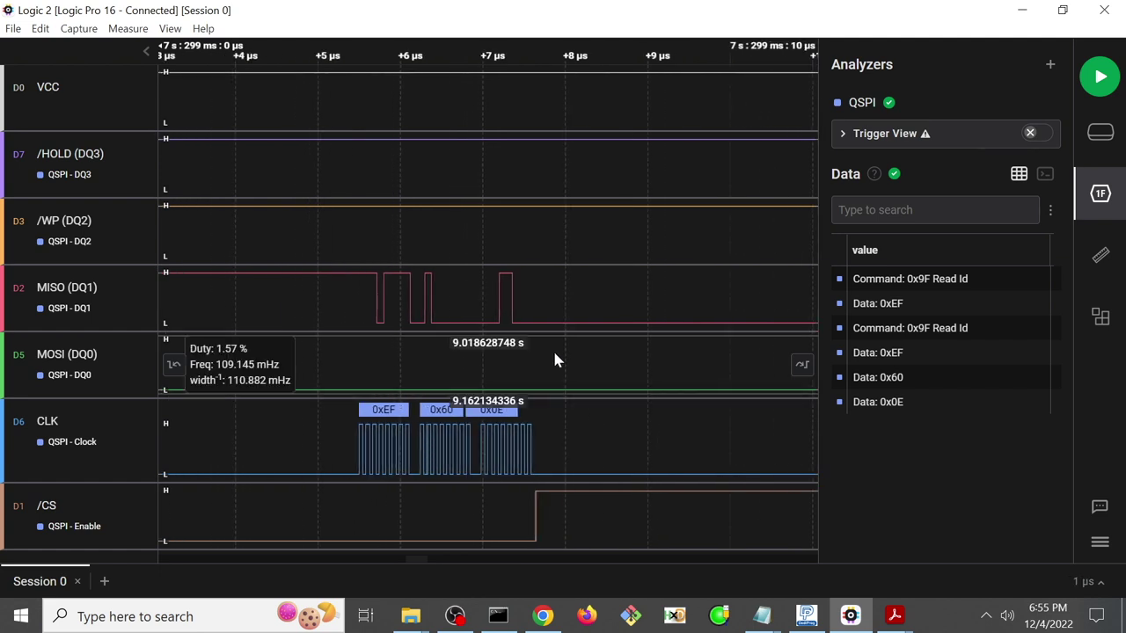
{"action": "scroll", "coordinate": [598, 368], "scroll_direction": "right", "scroll_amount": 3}
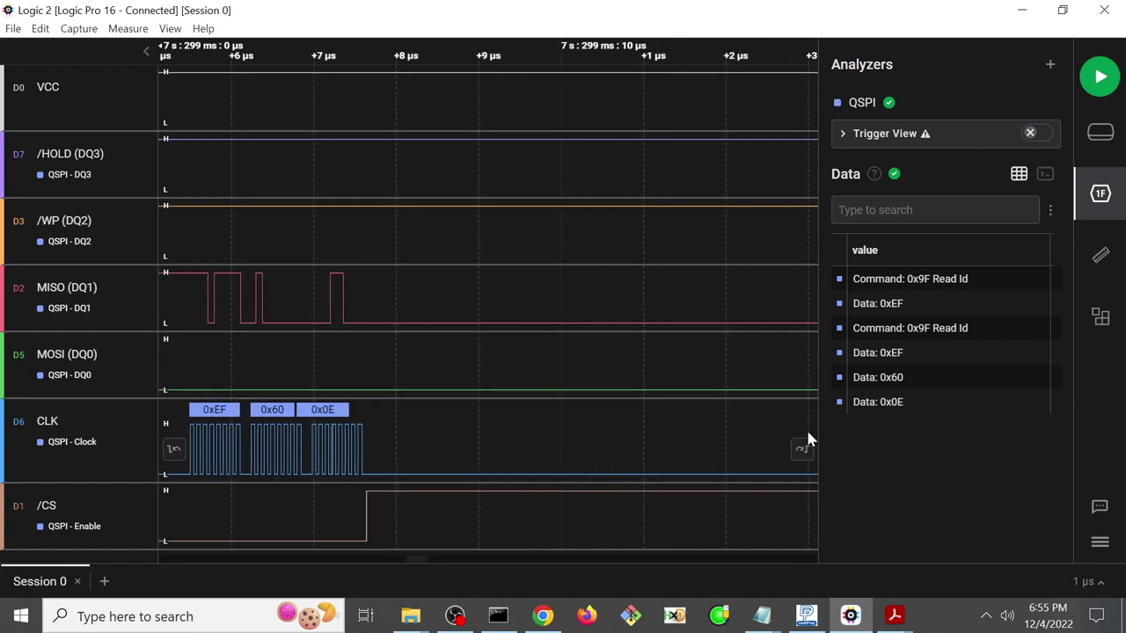
Step forward and back through CLK edges, settling on the 7 s:299 ms CLK burst
{"action": "left_click", "coordinate": [802, 452]}
{"action": "left_click", "coordinate": [801, 452]}
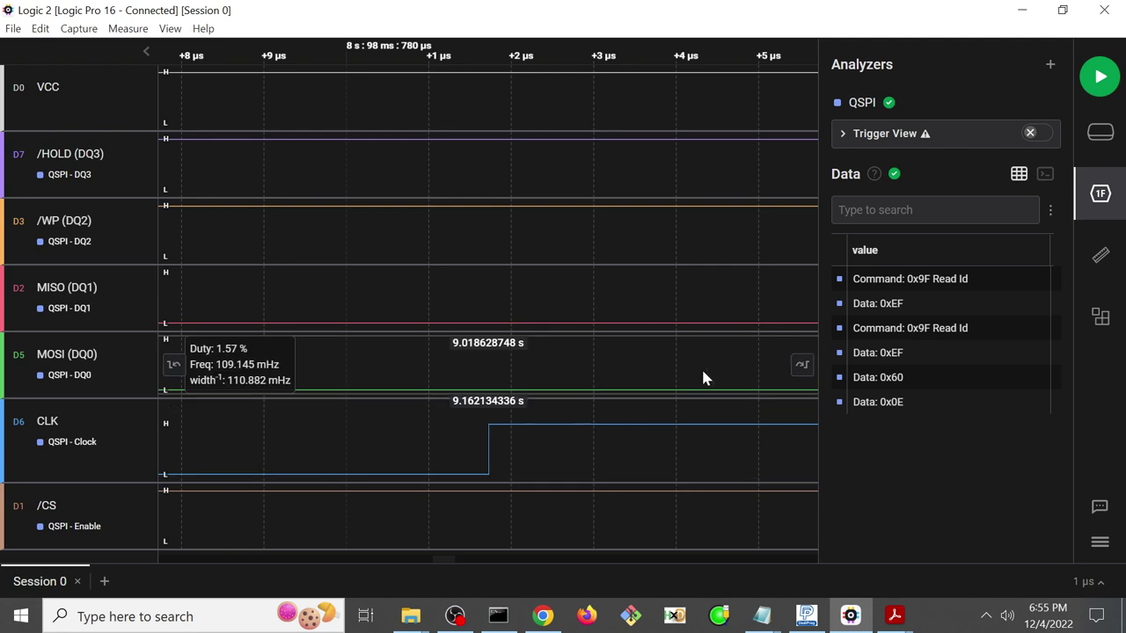
{"action": "left_click", "coordinate": [802, 452]}
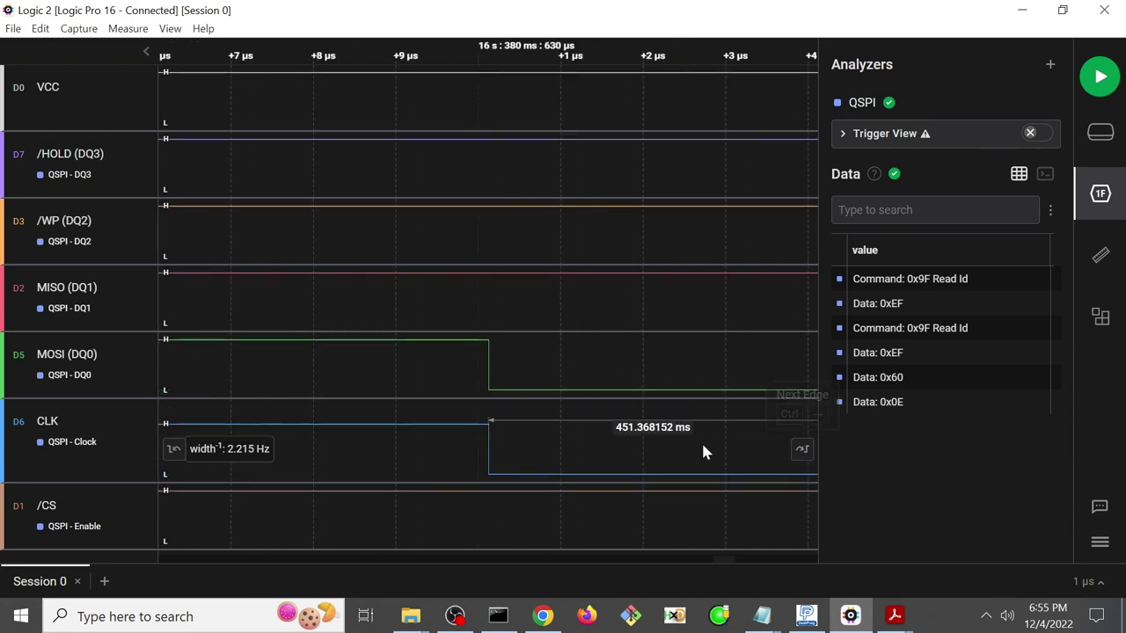
{"action": "left_click", "coordinate": [802, 452]}
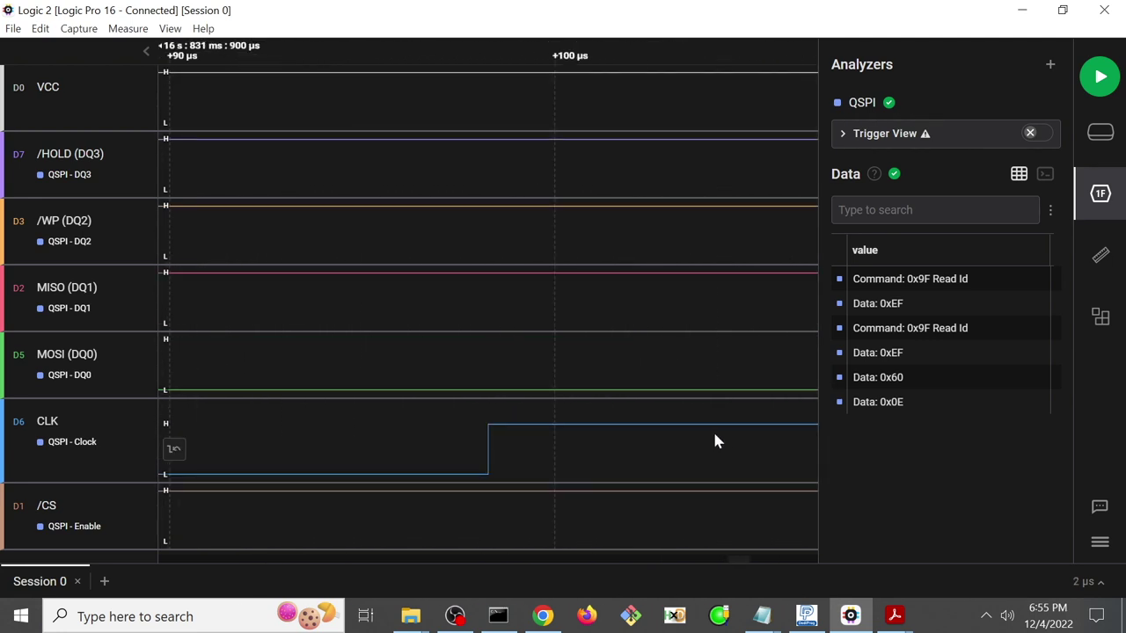
{"action": "left_click", "coordinate": [181, 451]}
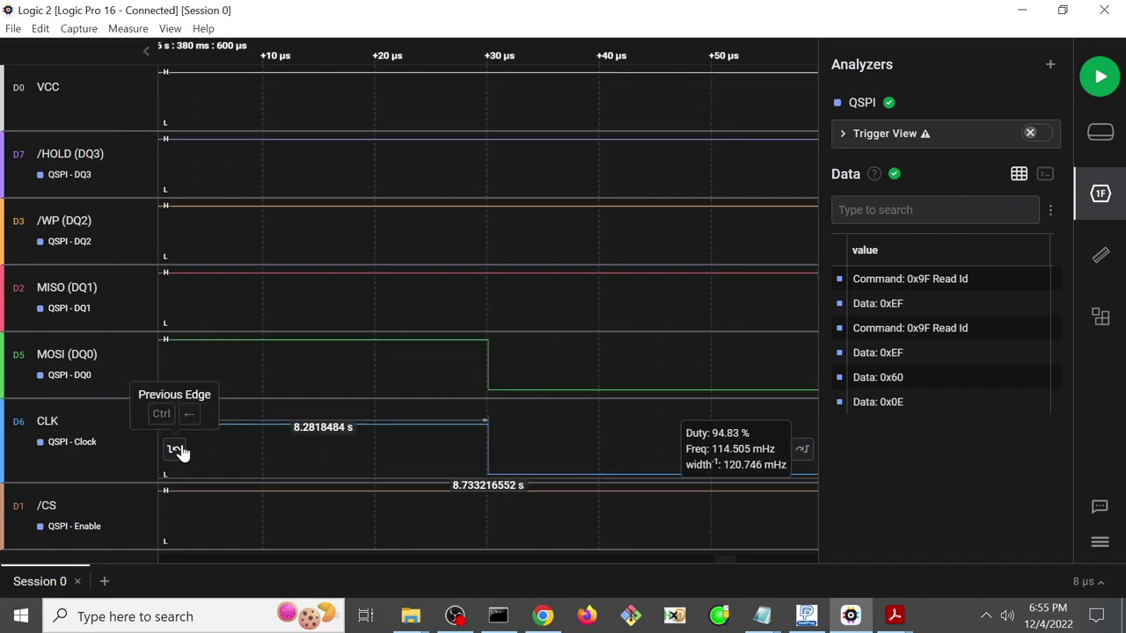
{"action": "left_click", "coordinate": [176, 452]}
{"action": "left_click", "coordinate": [176, 451]}
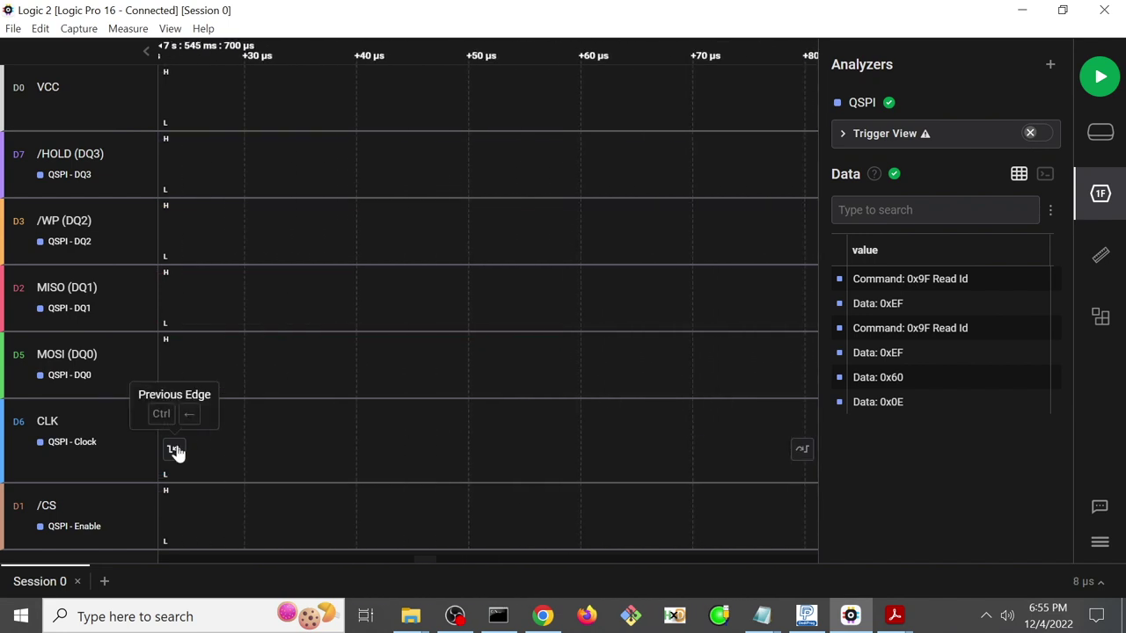
{"action": "left_click", "coordinate": [175, 451]}
{"action": "scroll", "coordinate": [472, 456], "scroll_direction": "up", "scroll_amount": 10}
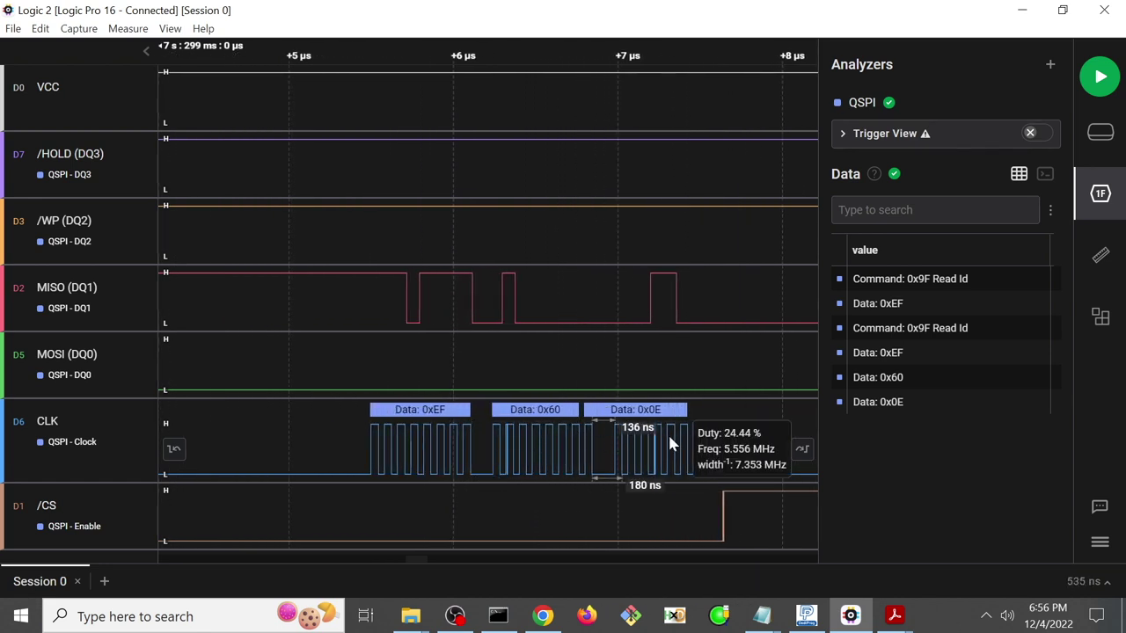
Search the W25Q128FV datasheet for 9Fh to reach the EFh/4018h ID table, then return to Logic 2
{"action": "left_click", "coordinate": [894, 615]}
{"action": "left_click", "coordinate": [992, 549]}
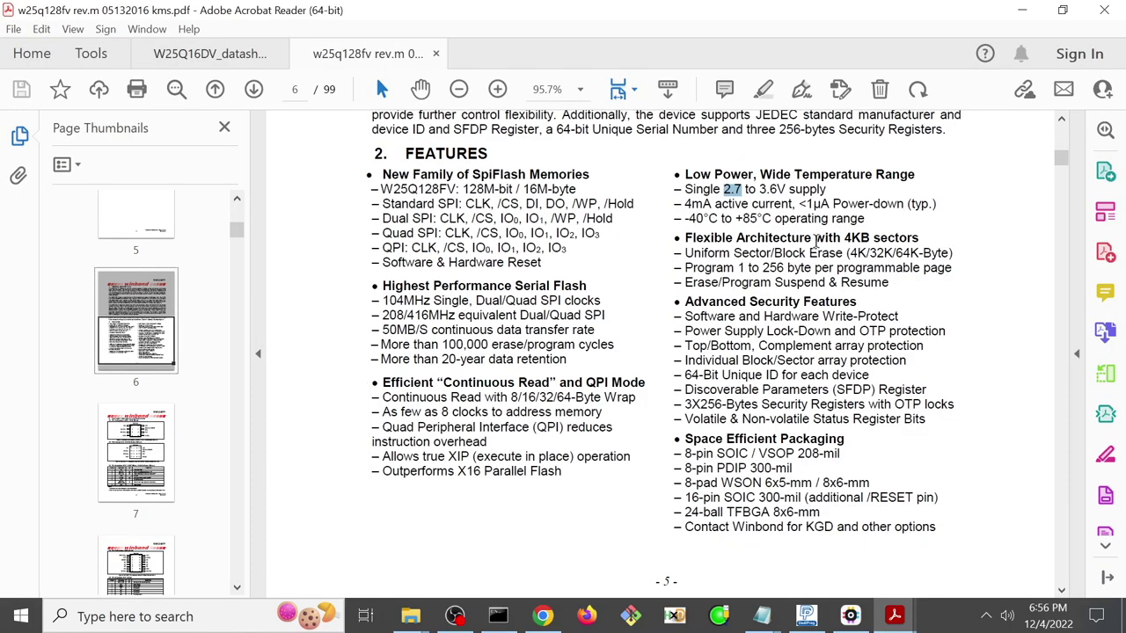
{"action": "left_click", "coordinate": [827, 195]}
{"action": "key", "text": "ctrl+f"}
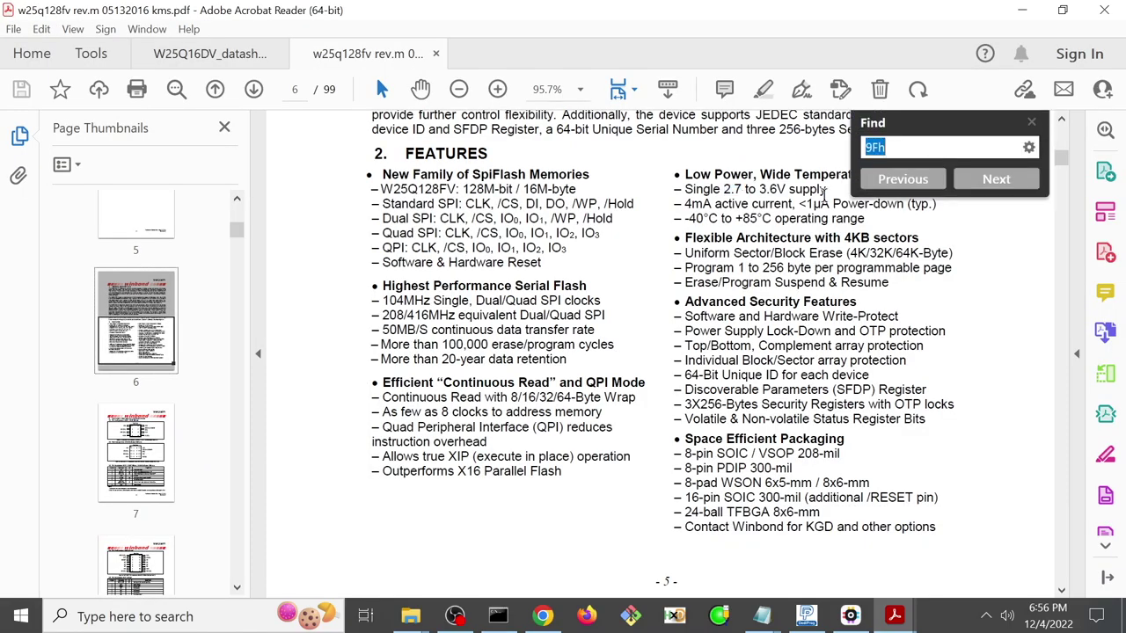
{"action": "left_click", "coordinate": [1007, 179]}
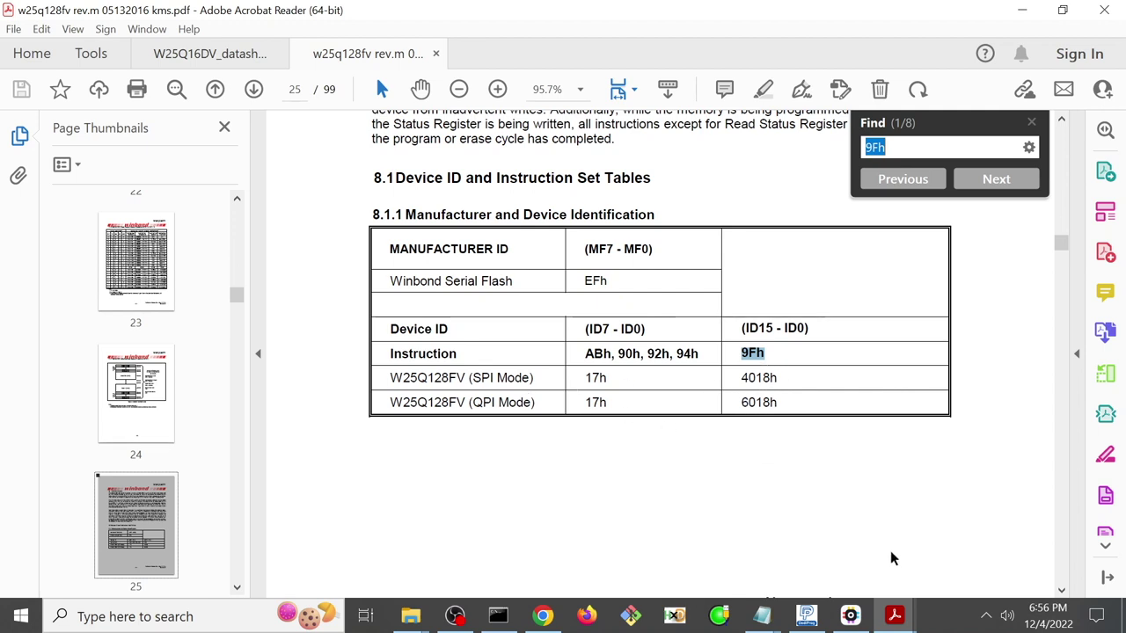
{"action": "left_click", "coordinate": [851, 615]}
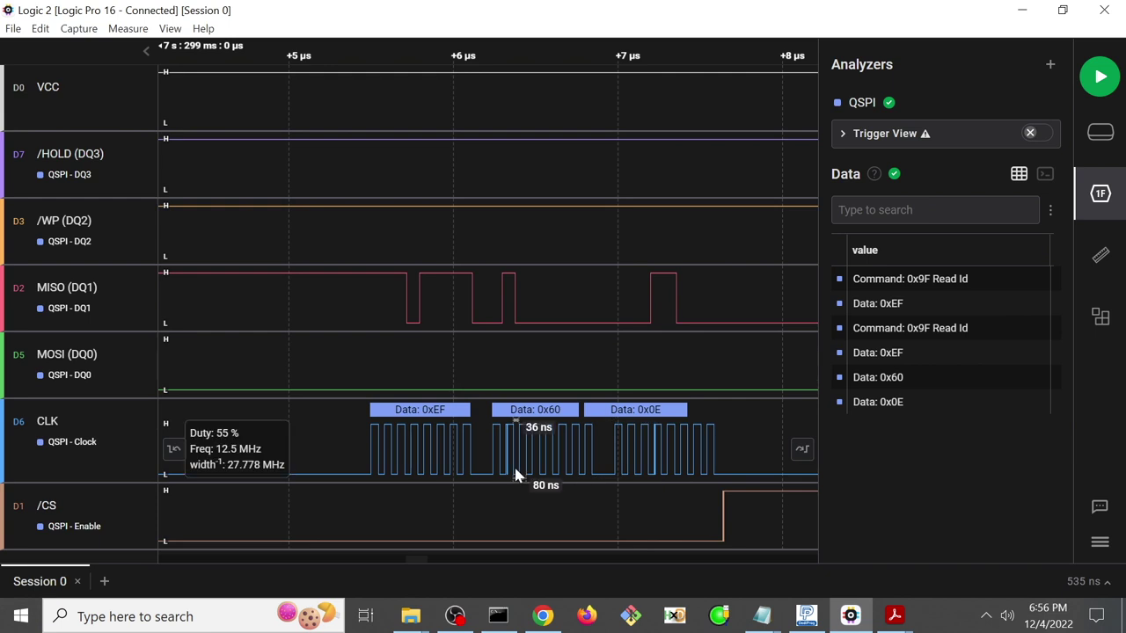
{"action": "scroll", "coordinate": [514, 464], "scroll_direction": "up", "scroll_amount": 5}
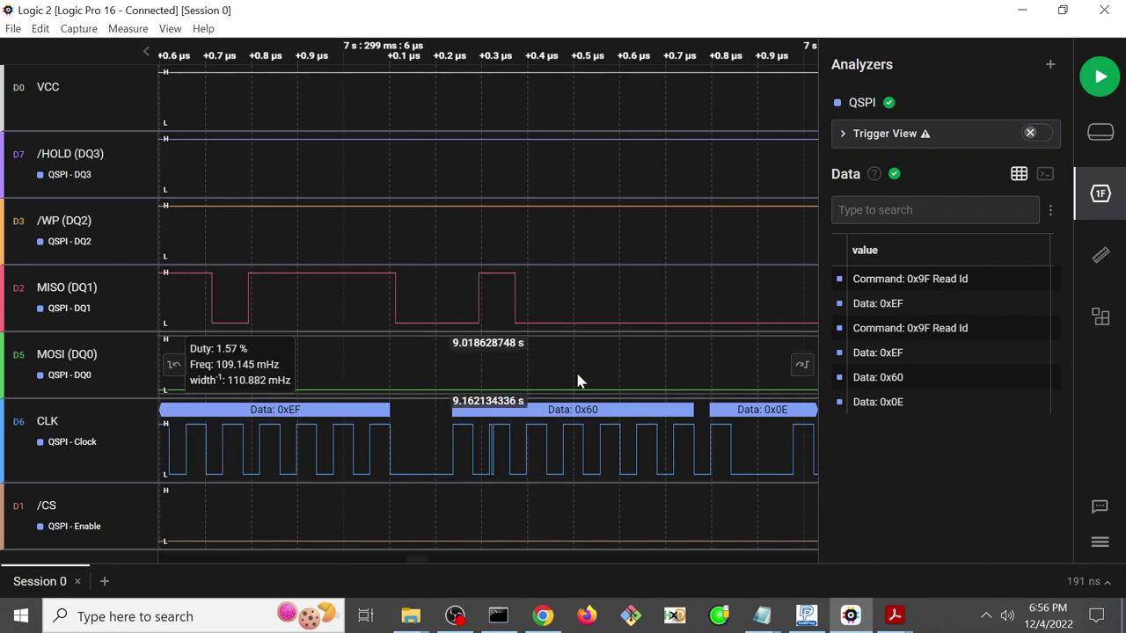
{"action": "left_click_drag", "start_coordinate": [699, 364], "coordinate": [515, 359]}
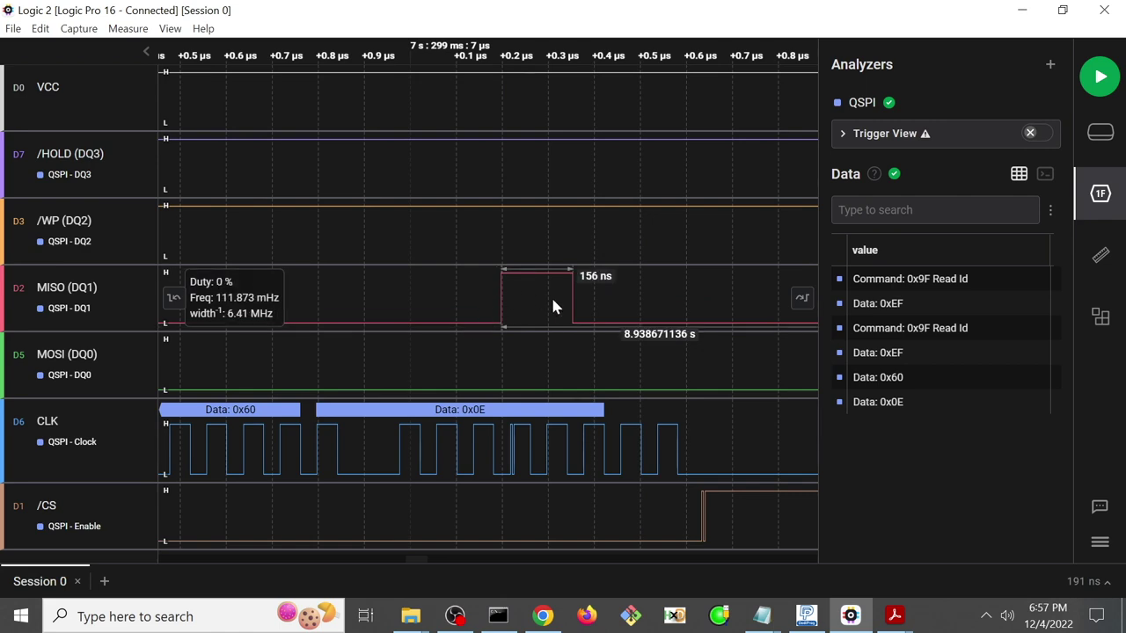
{"action": "scroll", "coordinate": [646, 310], "scroll_direction": "down", "scroll_amount": 5}
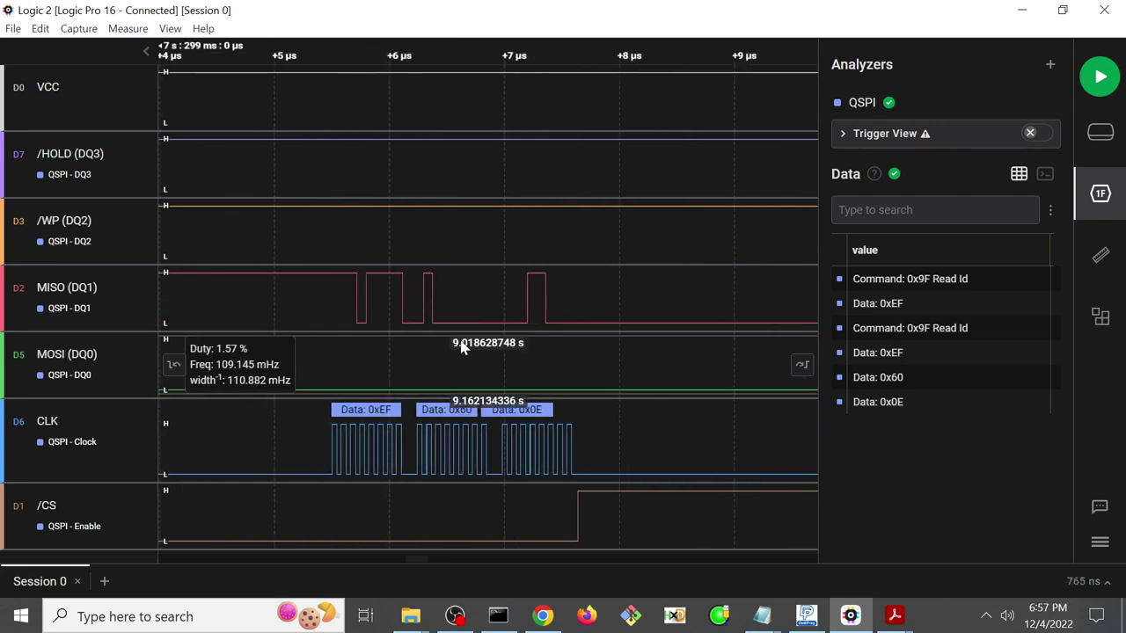
Read the W25Q128FV into DediProg's memory viewer, giving buffered checksum B168FABE
{"action": "left_click", "coordinate": [807, 616]}
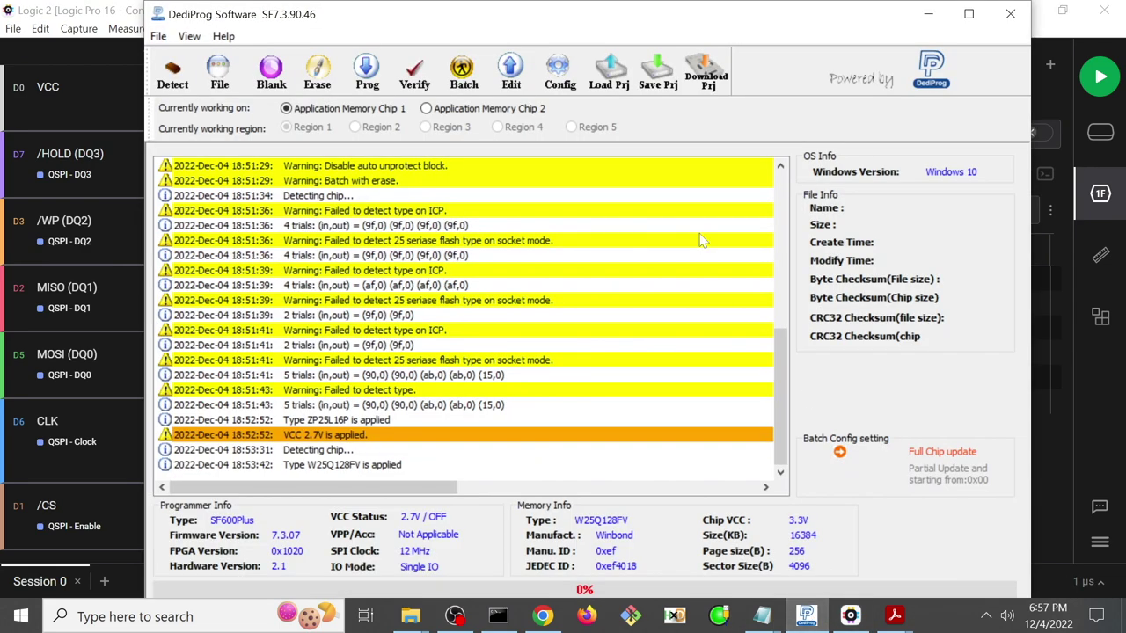
{"action": "left_click", "coordinate": [514, 75]}
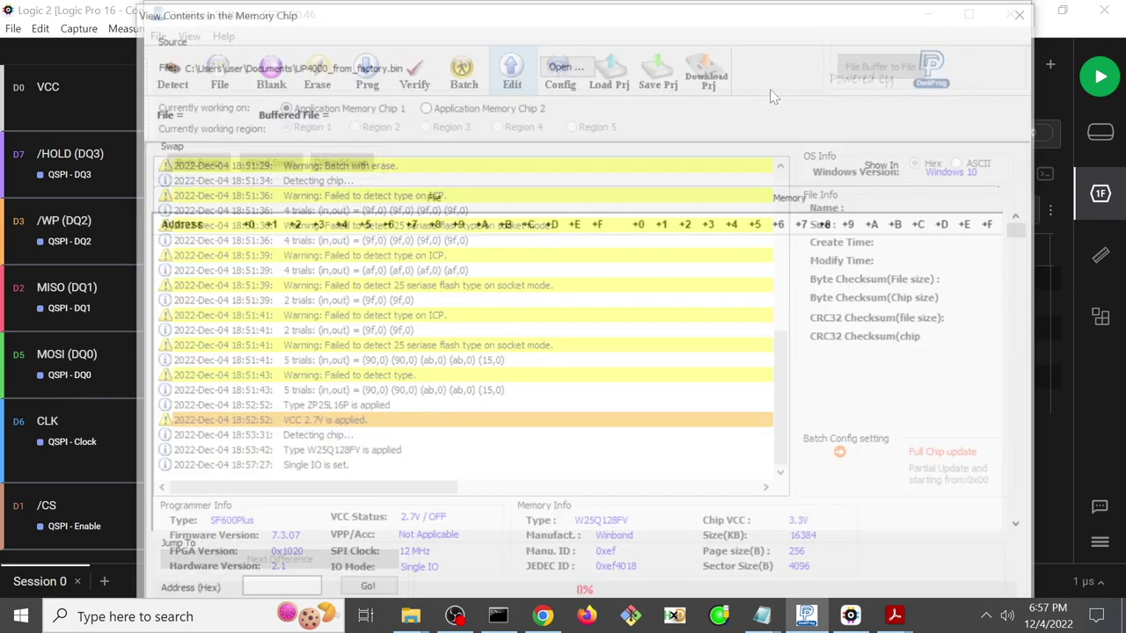
{"action": "left_click", "coordinate": [796, 65]}
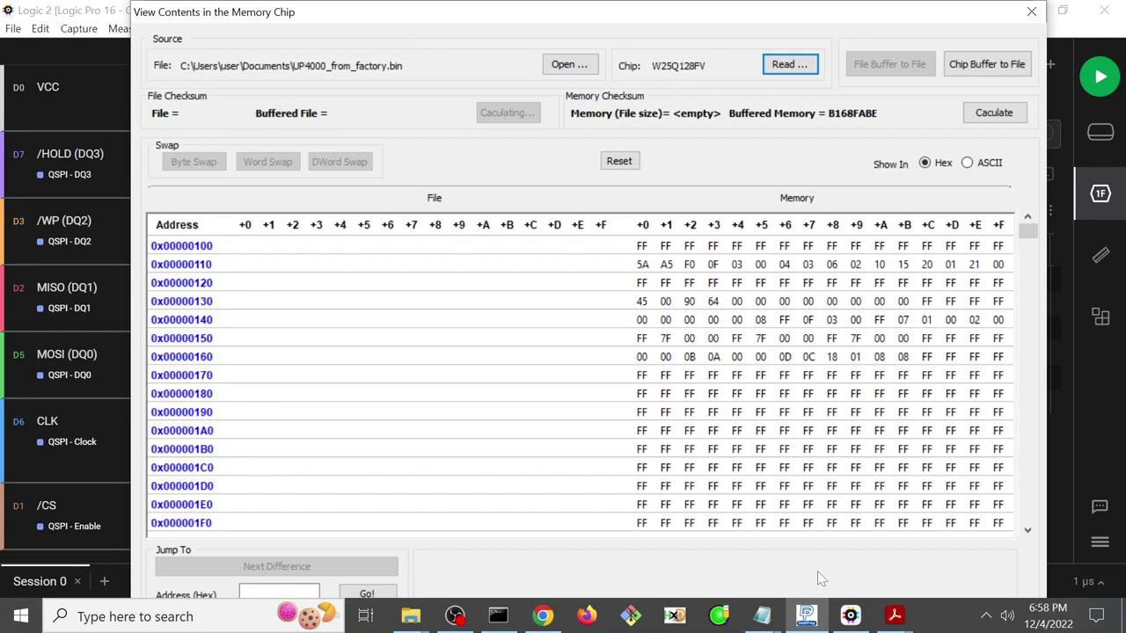
Return to Logic 2 and zoom out to about 2.51 s per division to show every SPI burst
{"action": "left_click", "coordinate": [850, 616]}
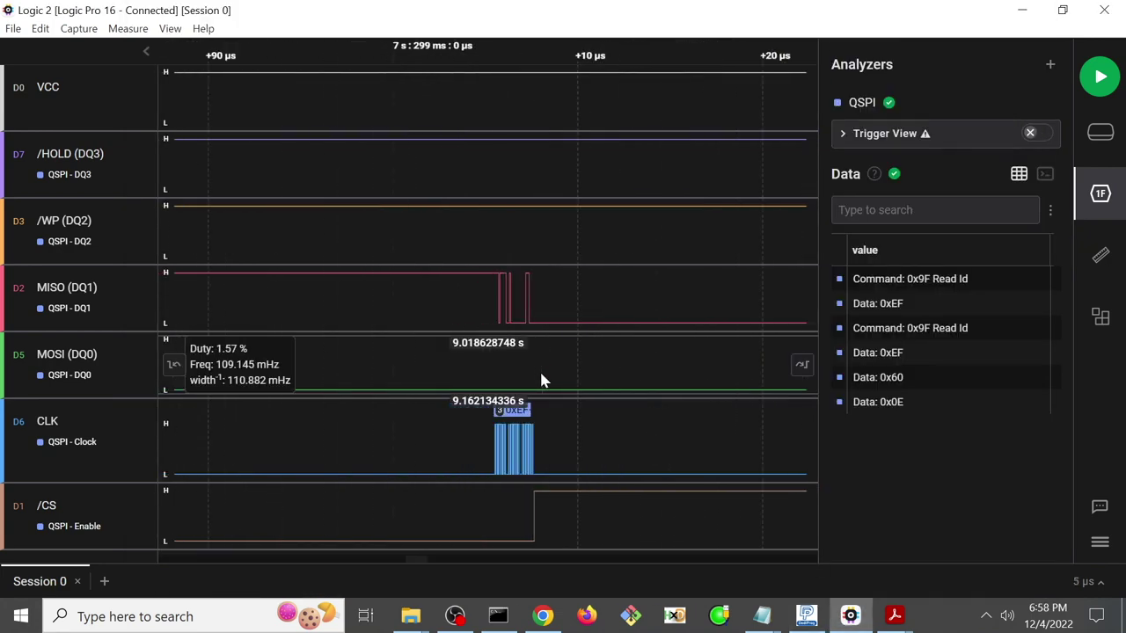
{"action": "scroll", "coordinate": [541, 380], "scroll_direction": "down", "scroll_amount": 10}
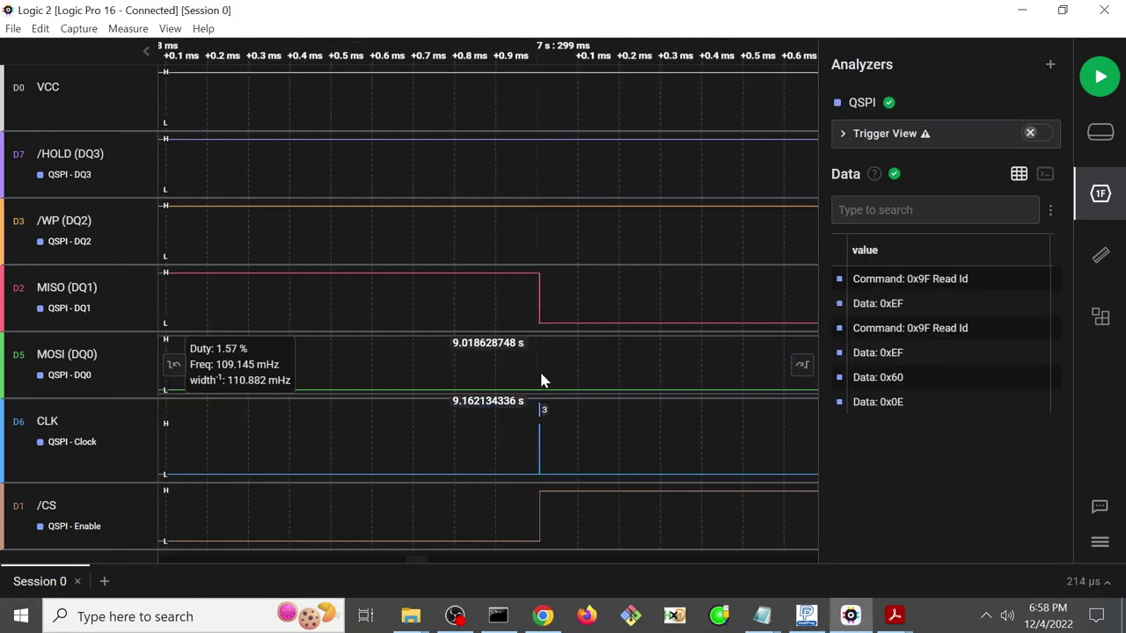
{"action": "scroll", "coordinate": [541, 380], "scroll_direction": "down", "scroll_amount": 10}
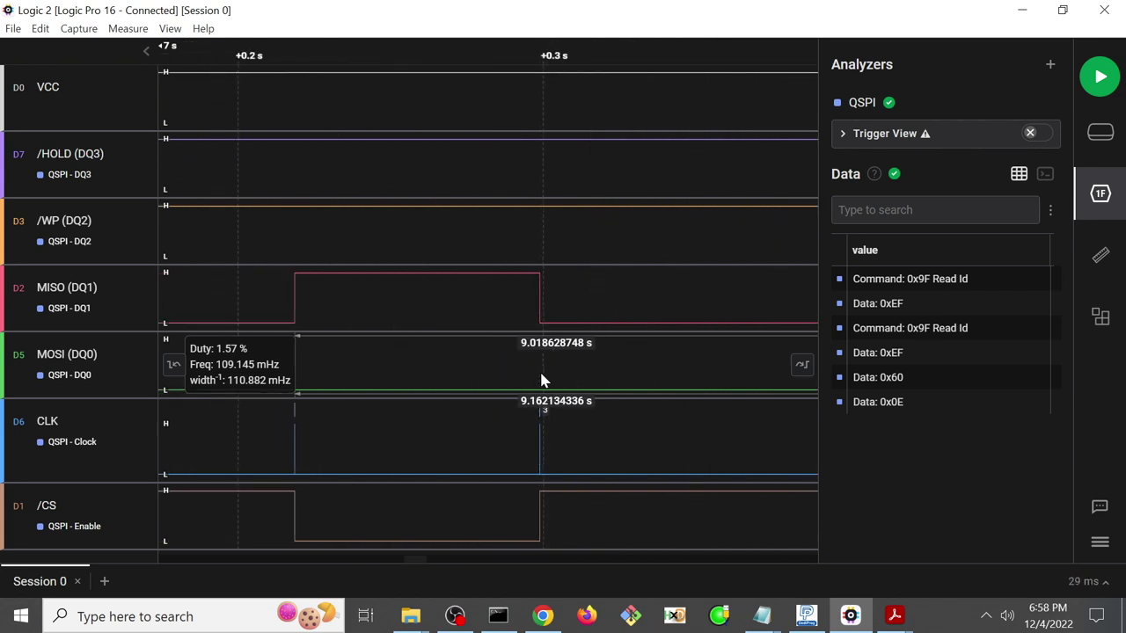
{"action": "scroll", "coordinate": [540, 380], "scroll_direction": "down", "scroll_amount": 12}
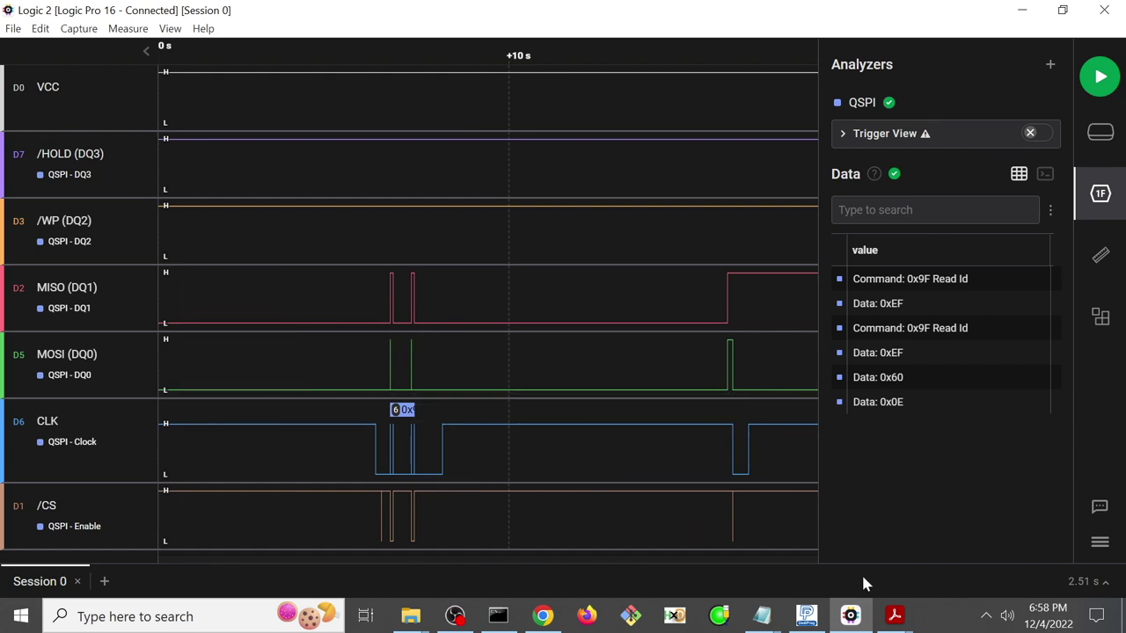
Advance the datasheet's 9Fh search to section 8.2.29 Read JEDEC ID on page 67 and its timing diagram
{"action": "mouse_move", "coordinate": [894, 616]}
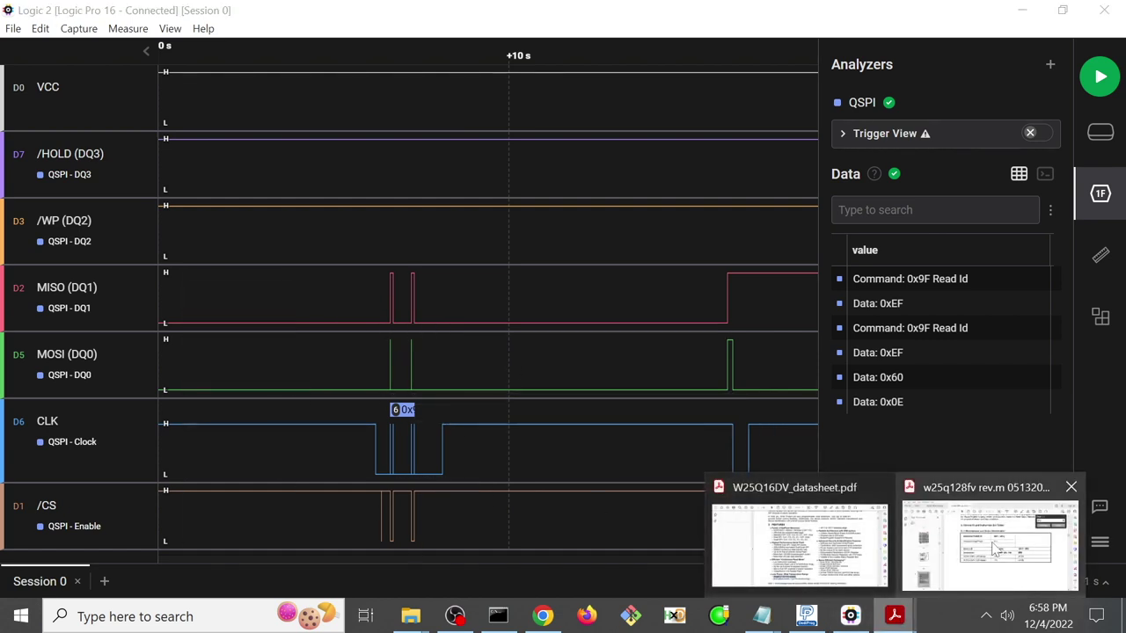
{"action": "left_click", "coordinate": [992, 550]}
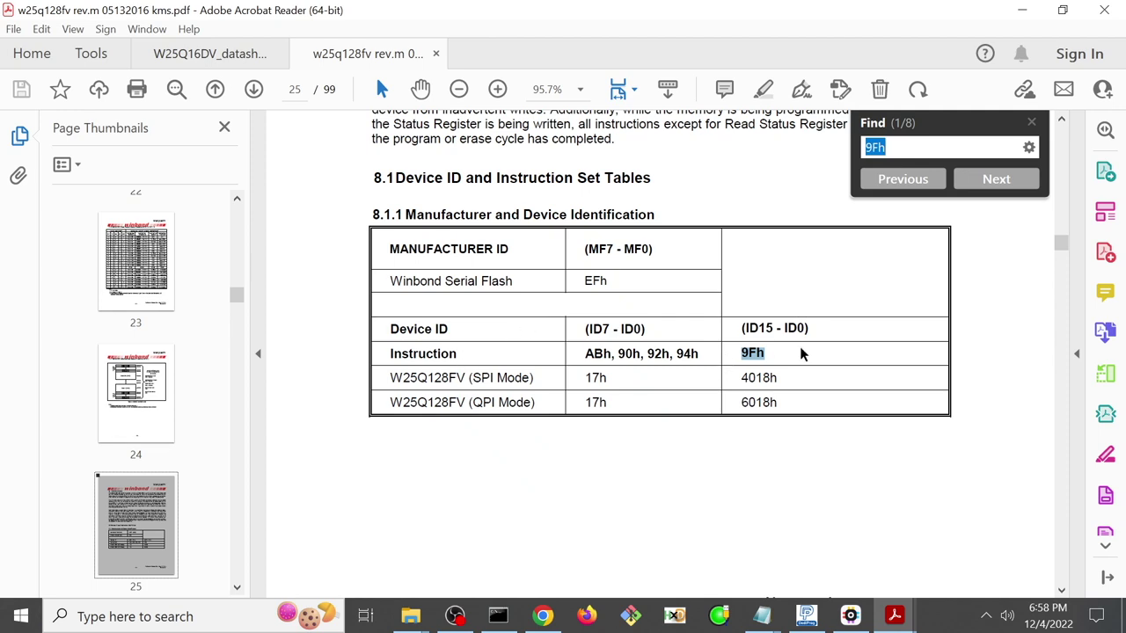
{"action": "left_click", "coordinate": [991, 179]}
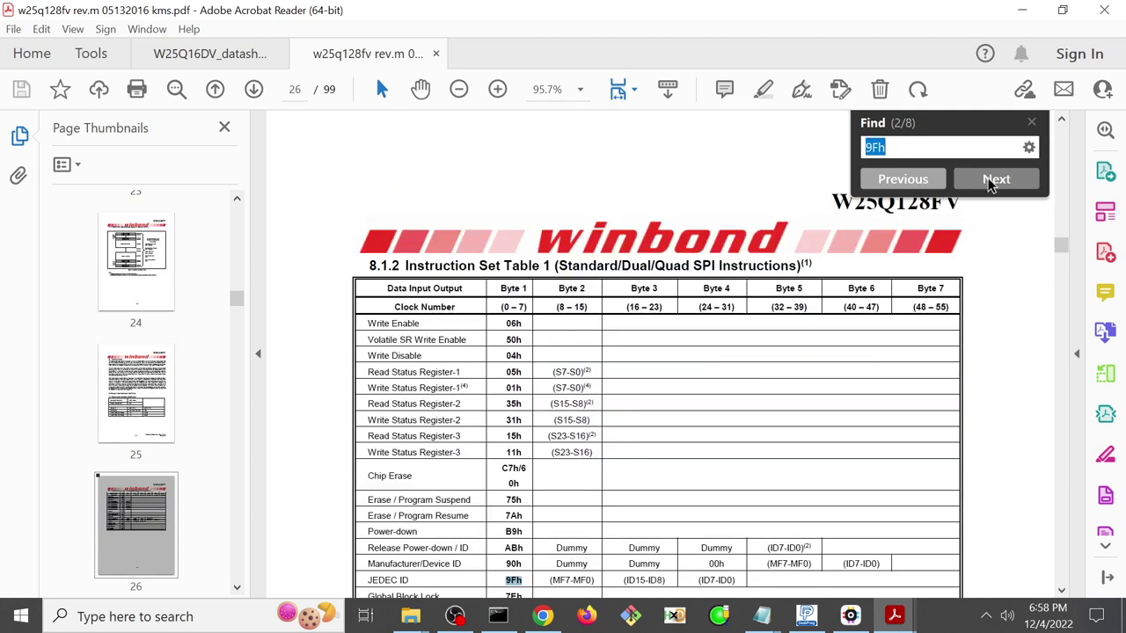
{"action": "left_click", "coordinate": [991, 179]}
{"action": "left_click", "coordinate": [991, 178]}
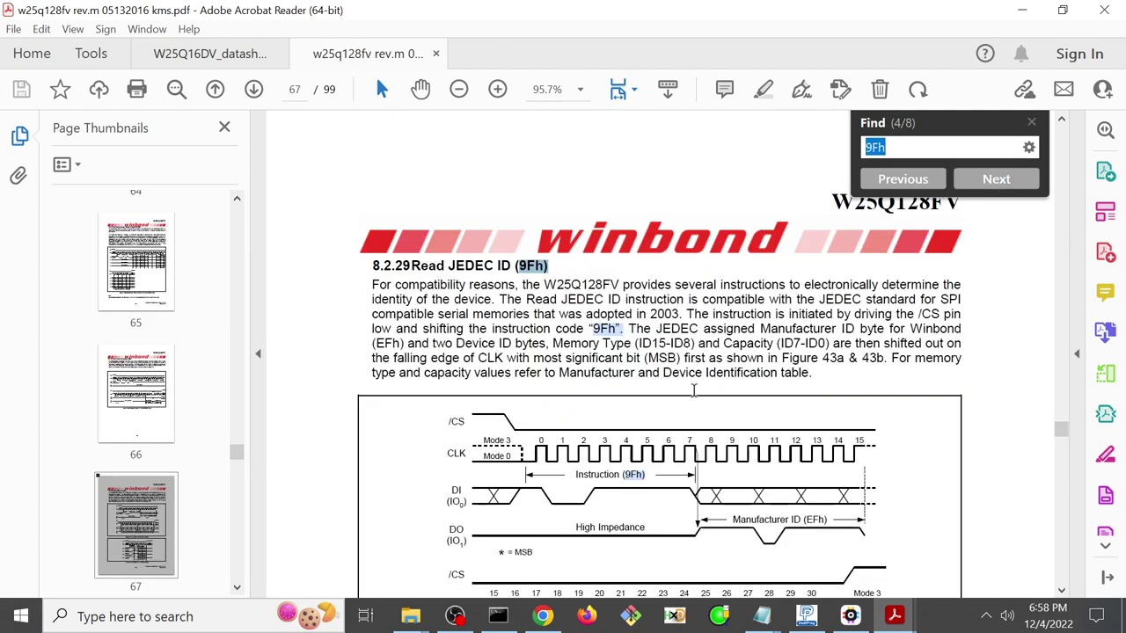
{"action": "scroll", "coordinate": [837, 387], "scroll_direction": "down", "scroll_amount": 2}
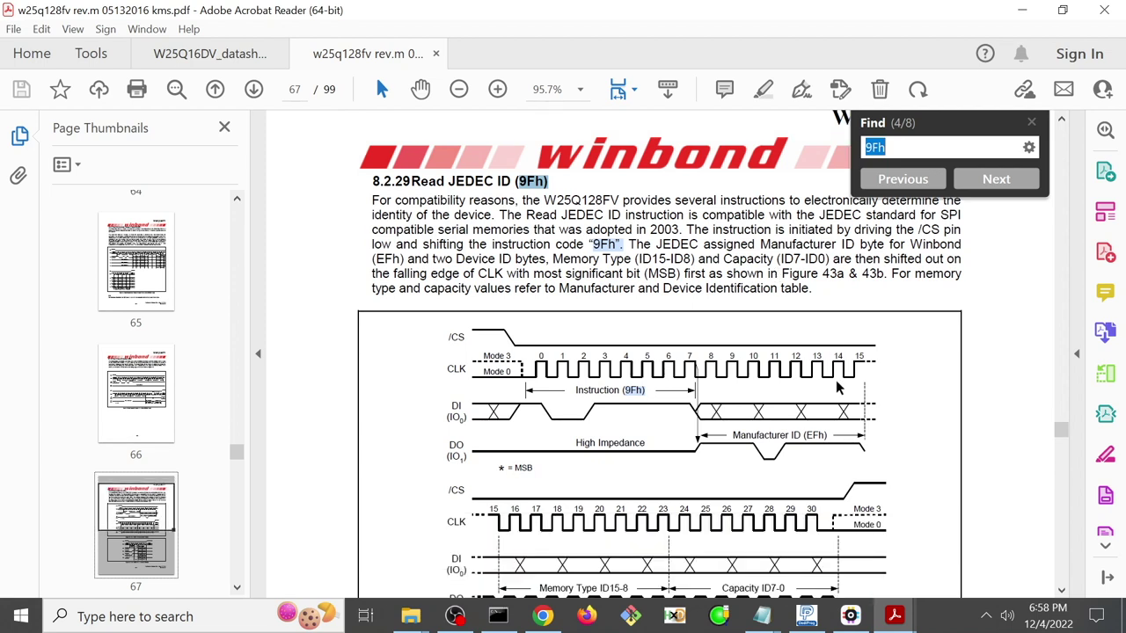
{"action": "scroll", "coordinate": [837, 387], "scroll_direction": "down", "scroll_amount": 1}
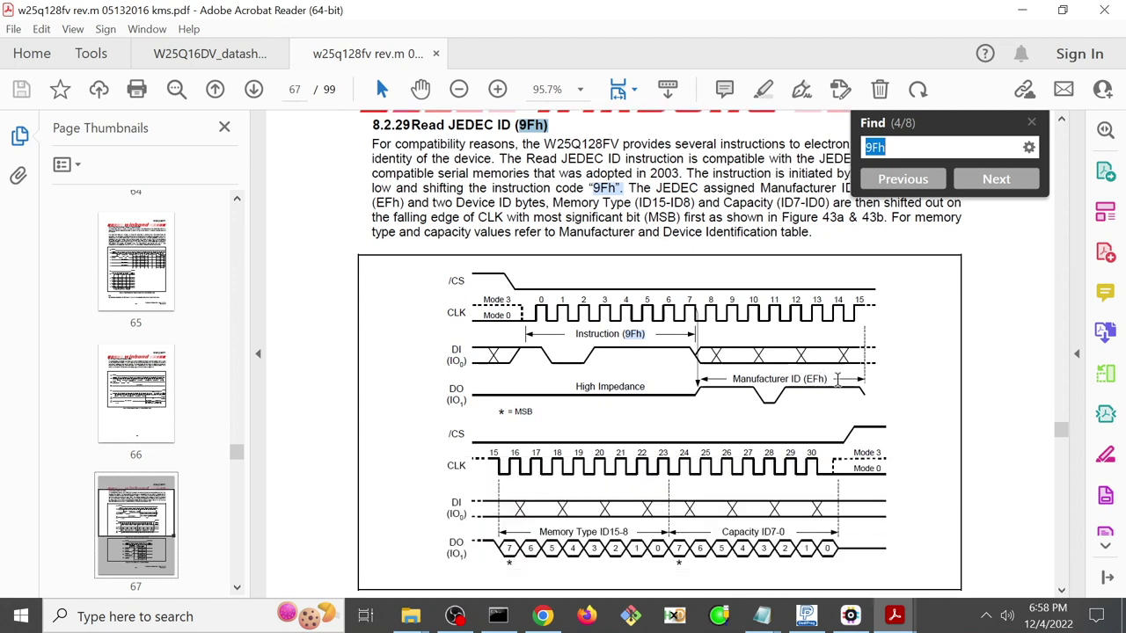